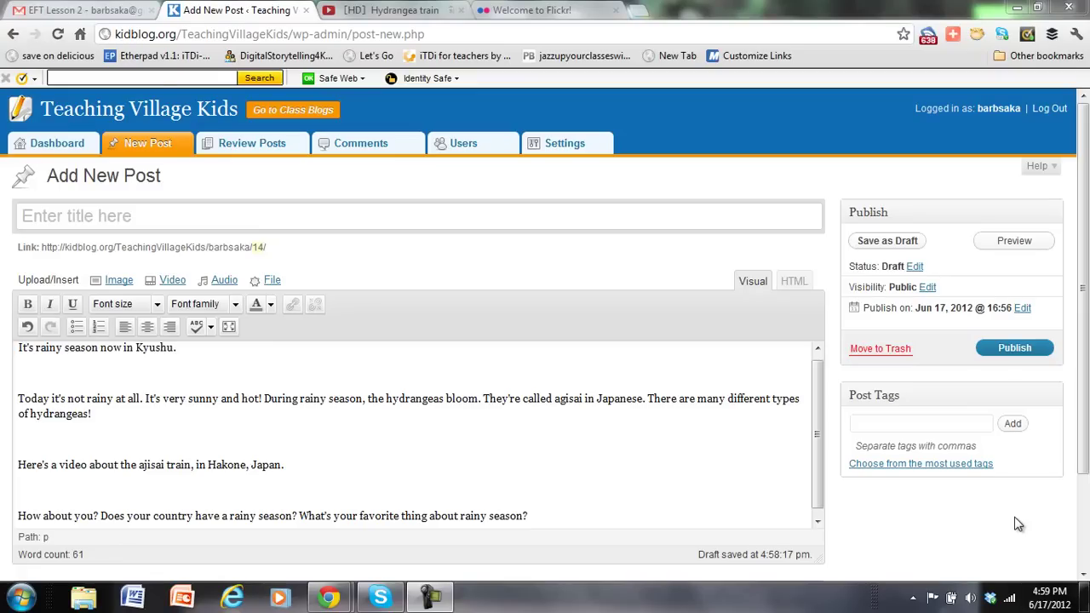
Title the post 'Rainy Season' and place the cursor on the empty line below the first sentence.
{"action": "left_click", "coordinate": [538, 223]}
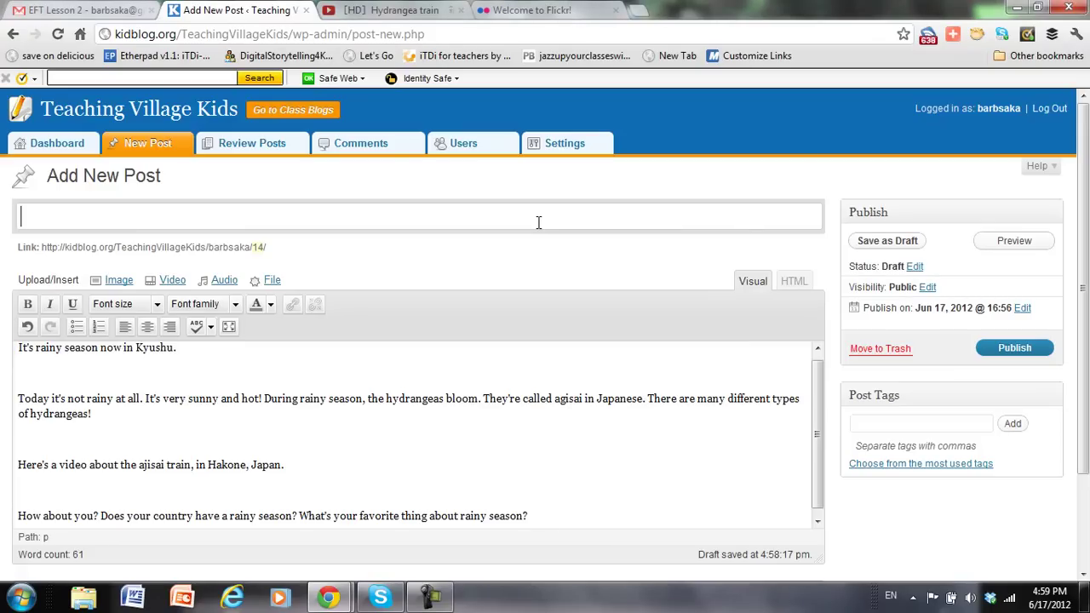
{"action": "type", "text": "Rainy sea"}
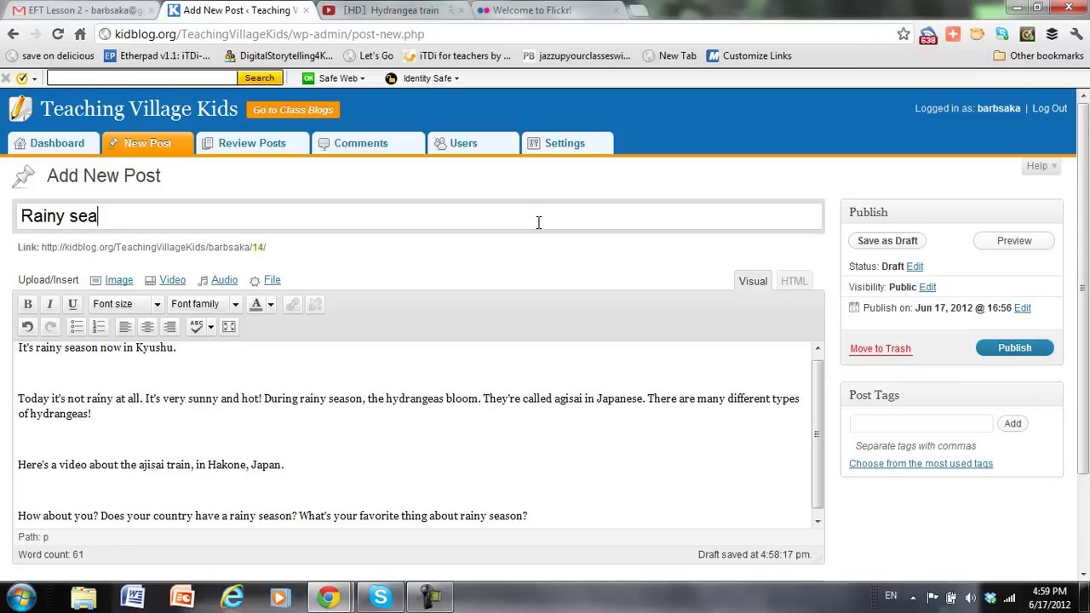
{"action": "key", "text": "BackSpace"}
{"action": "key", "text": "BackSpace"}
{"action": "key", "text": "BackSpace"}
{"action": "type", "text": "Season"}
{"action": "left_click", "coordinate": [124, 368]}
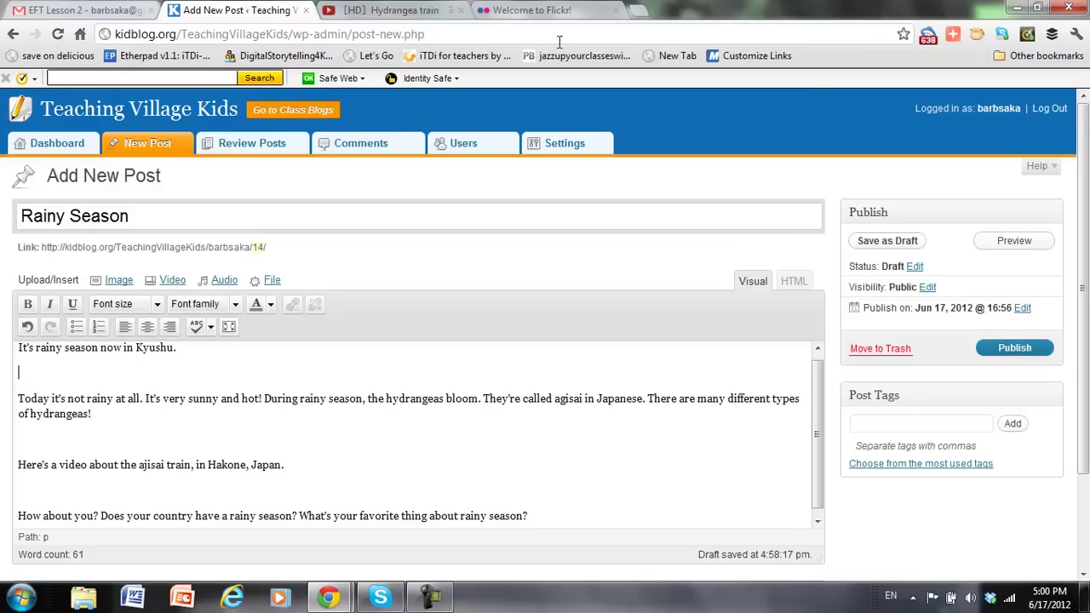
Search Flickr for 'tsuyu', limited to Creative Commons-licensed content.
{"action": "left_click", "coordinate": [547, 16]}
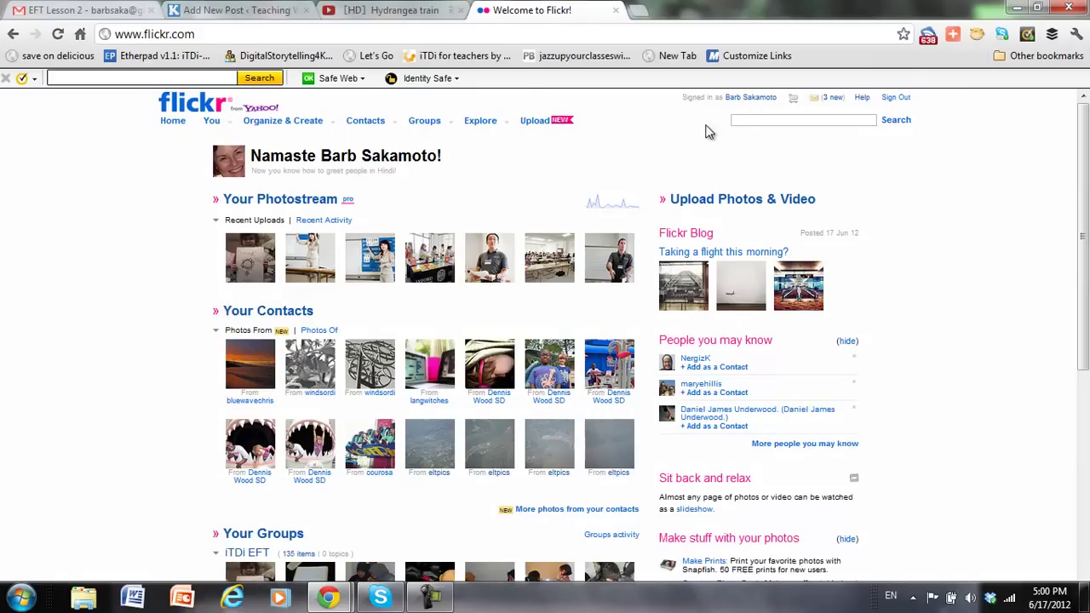
{"action": "left_click", "coordinate": [755, 119]}
{"action": "type", "text": "tsu"}
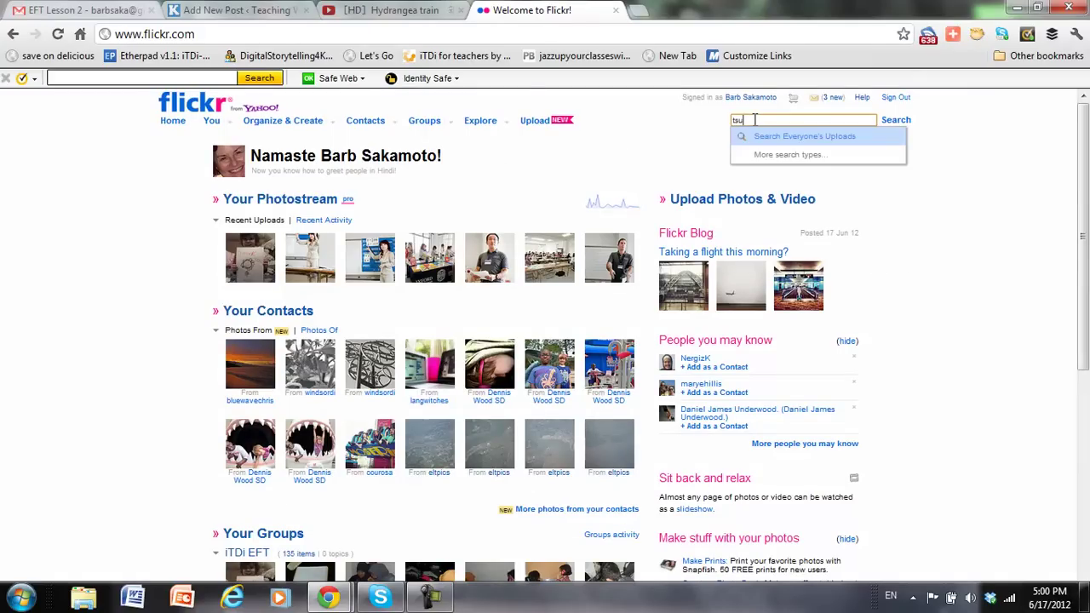
{"action": "type", "text": "yu"}
{"action": "left_click", "coordinate": [894, 120]}
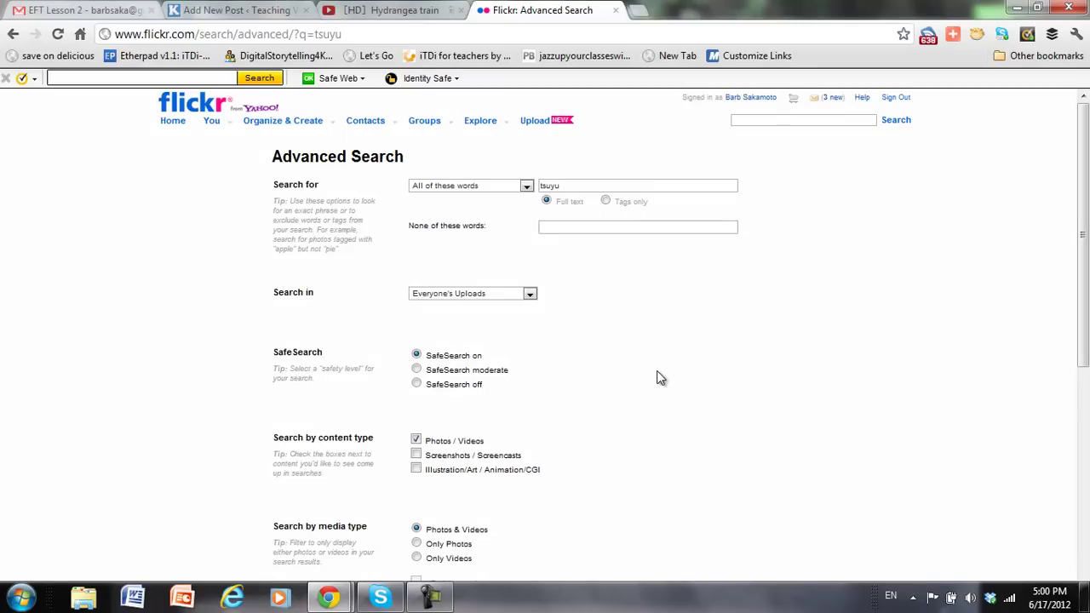
{"action": "scroll", "coordinate": [661, 378], "scroll_direction": "down", "scroll_amount": 5}
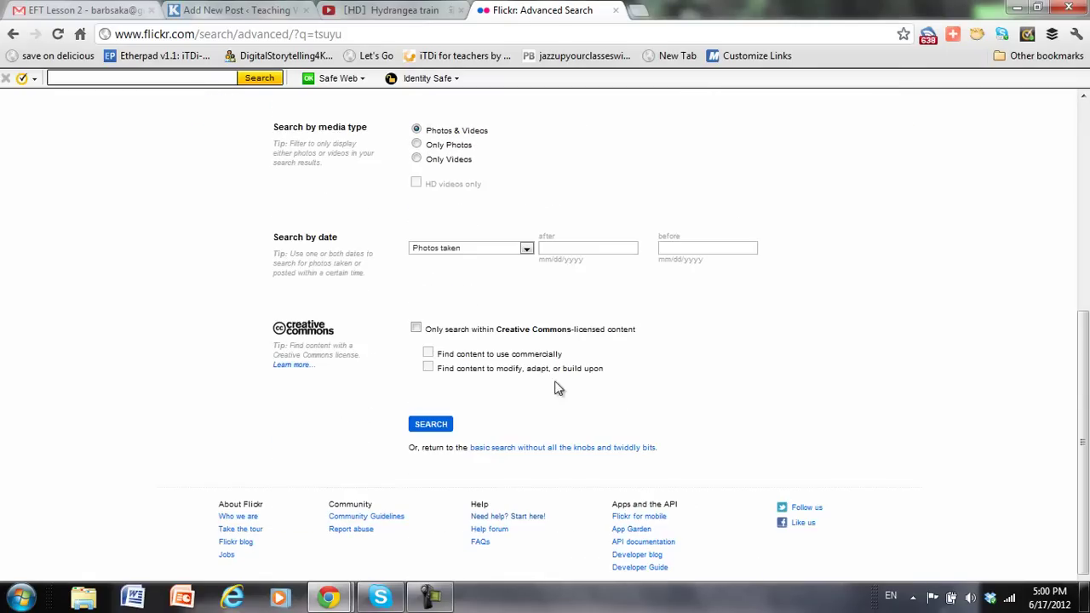
{"action": "left_click", "coordinate": [417, 329]}
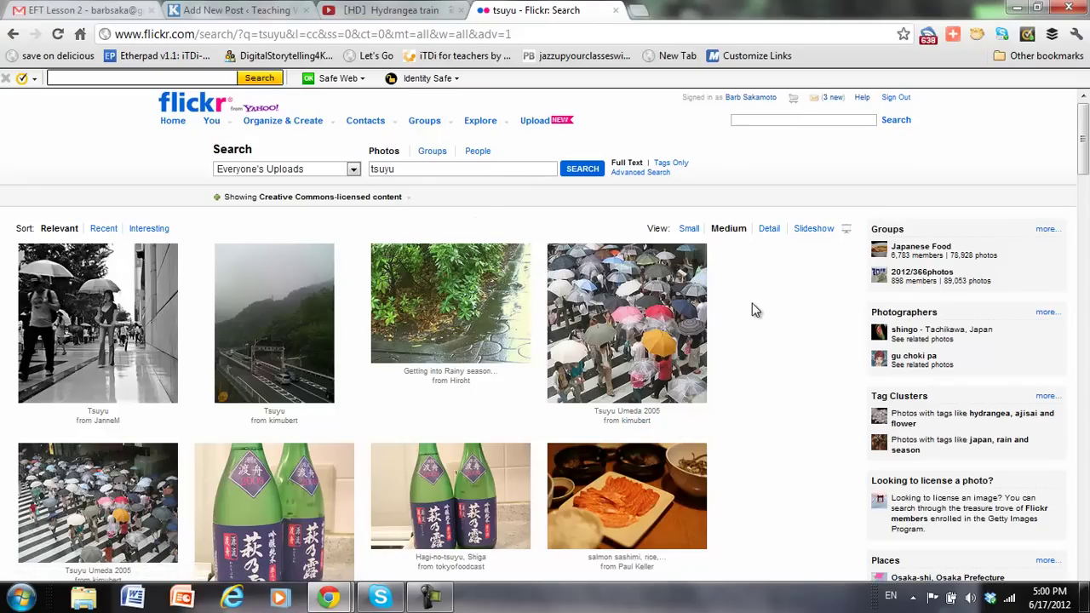
Copy the image URL of the Tsuyu Umeda 2005 photo at its Medium 500 size.
{"action": "scroll", "coordinate": [752, 310], "scroll_direction": "down", "scroll_amount": 2}
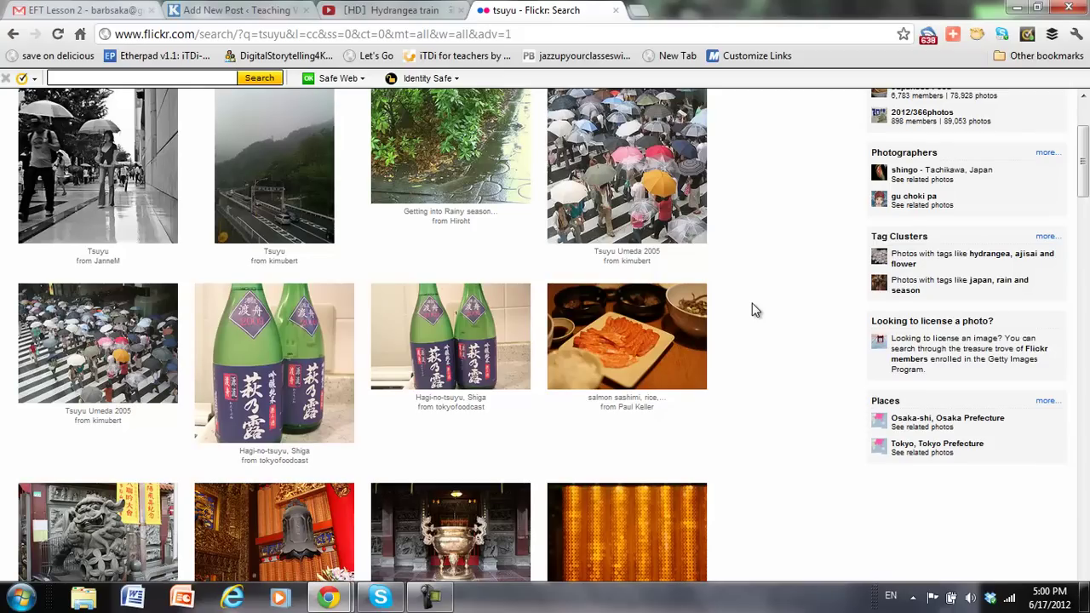
{"action": "left_click", "coordinate": [59, 338]}
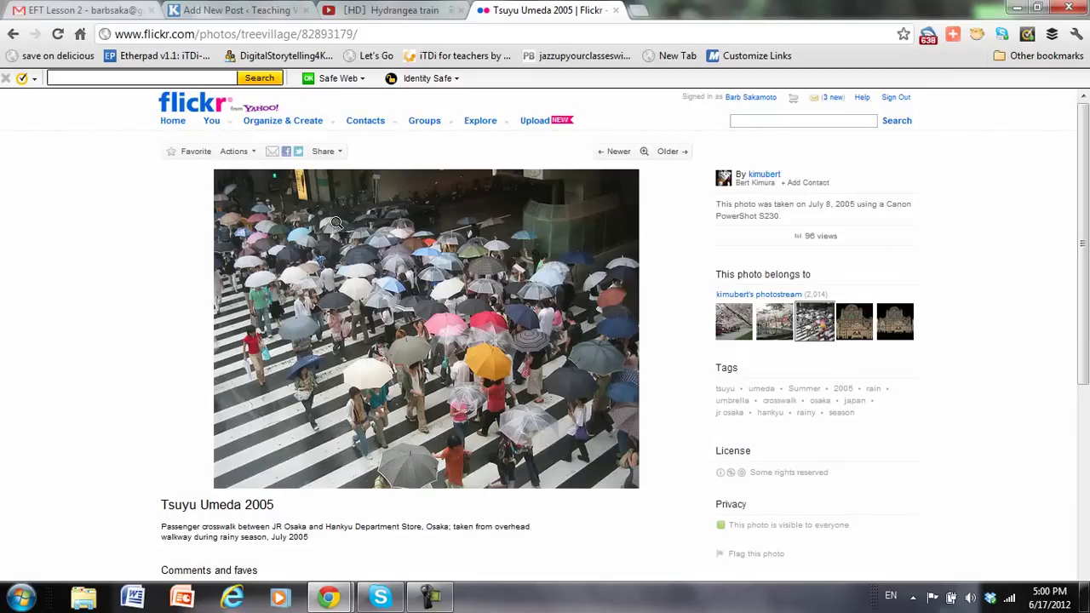
{"action": "left_click", "coordinate": [255, 154]}
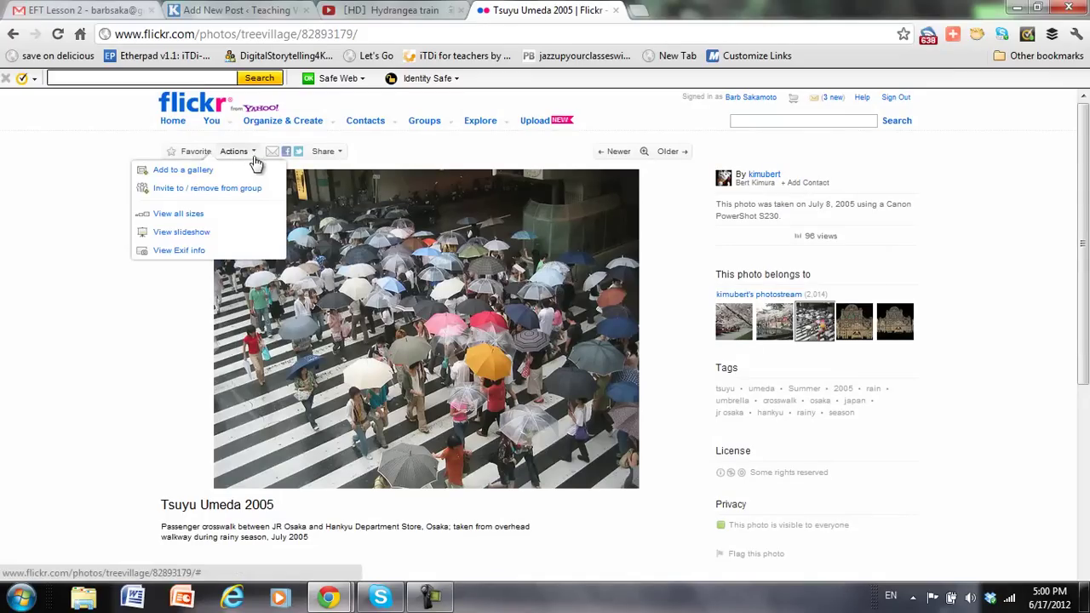
{"action": "left_click", "coordinate": [194, 216]}
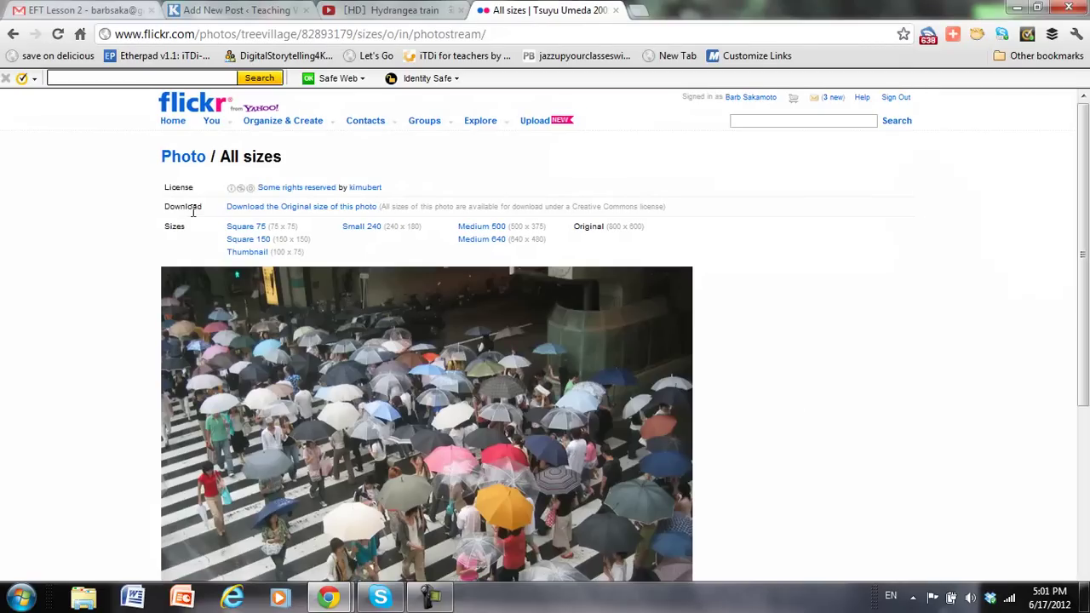
{"action": "left_click", "coordinate": [482, 226]}
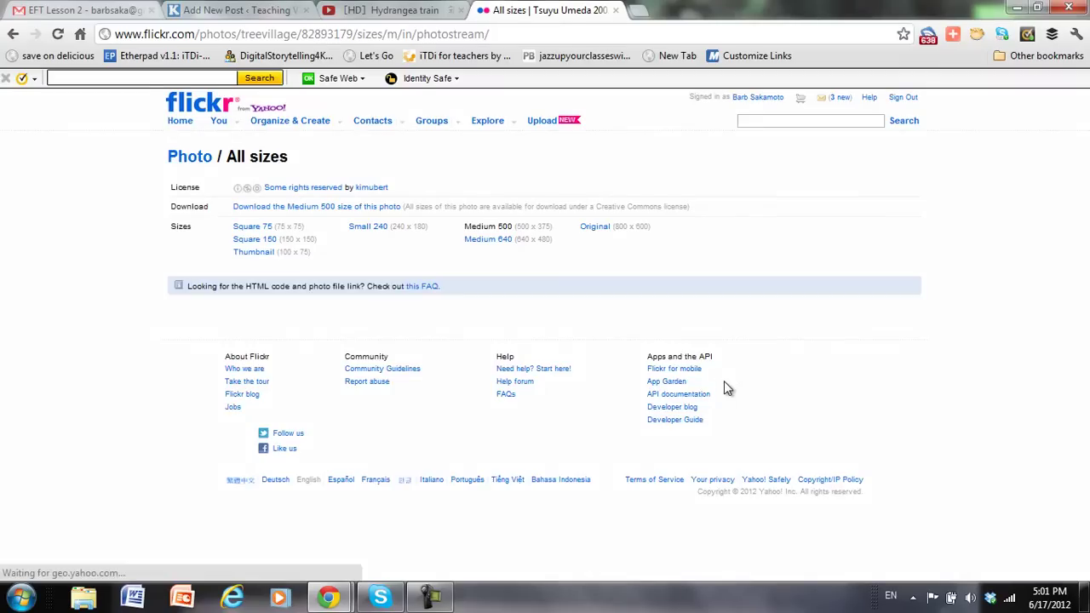
{"action": "scroll", "coordinate": [746, 388], "scroll_direction": "down", "scroll_amount": 4}
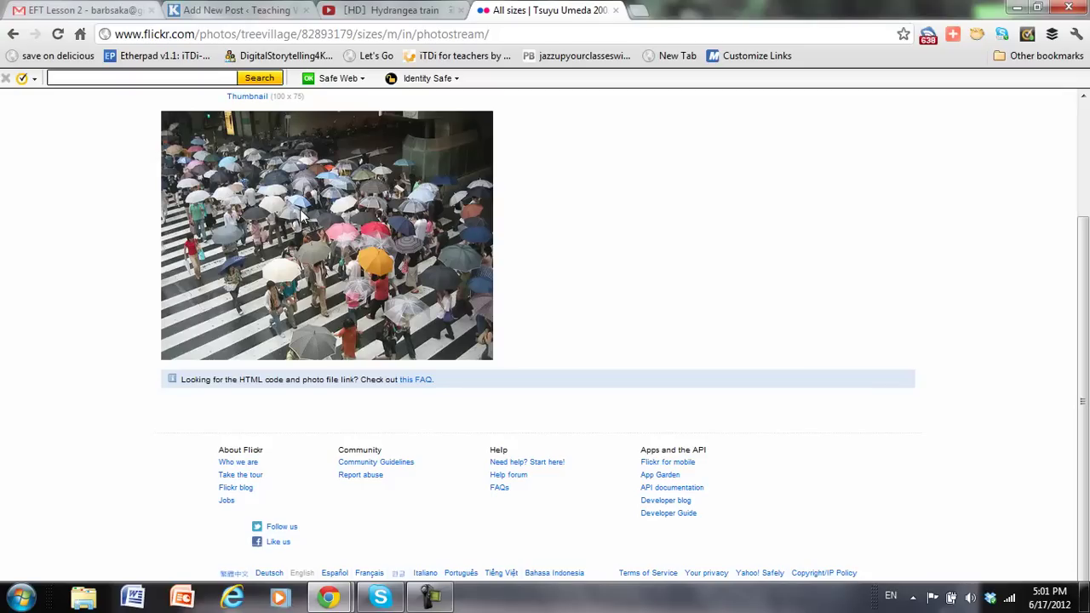
{"action": "right_click", "coordinate": [300, 216]}
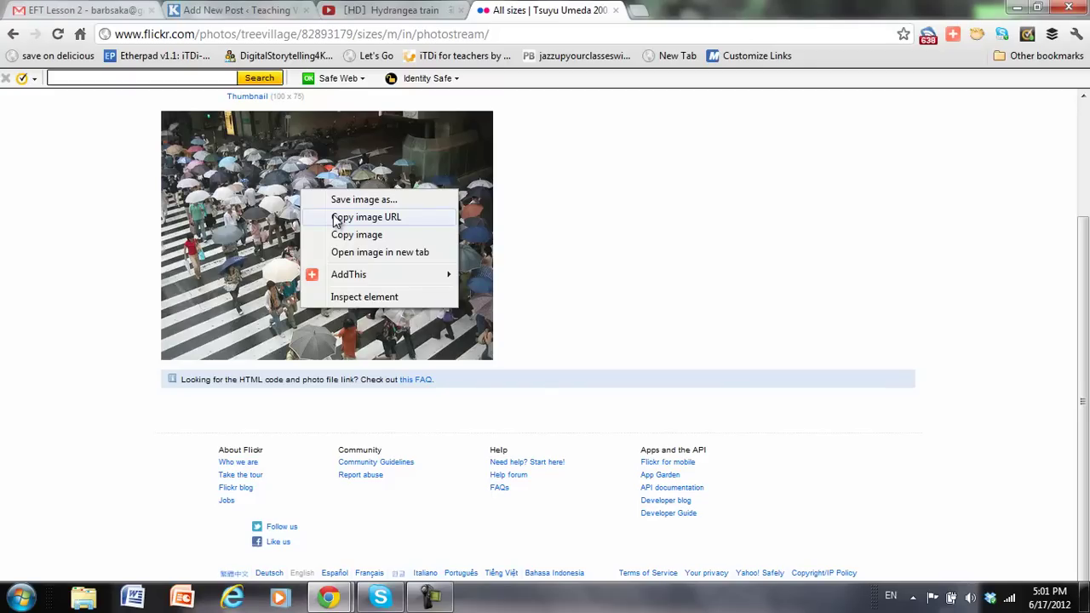
{"action": "left_click", "coordinate": [335, 217]}
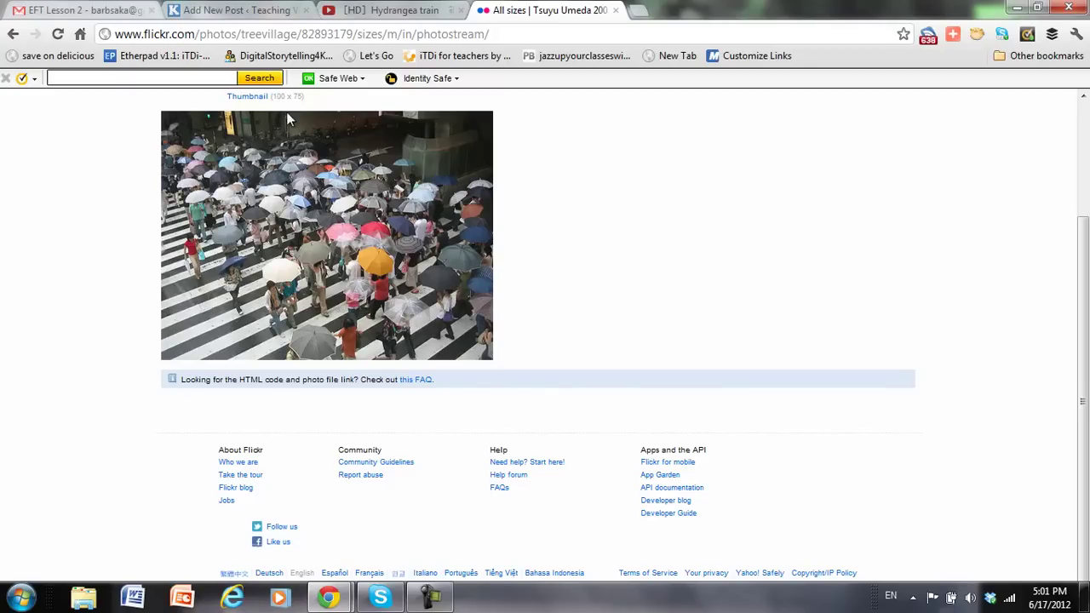
Insert the Flickr umbrella photo into the post by its pasted URL, centered.
{"action": "left_click", "coordinate": [255, 10]}
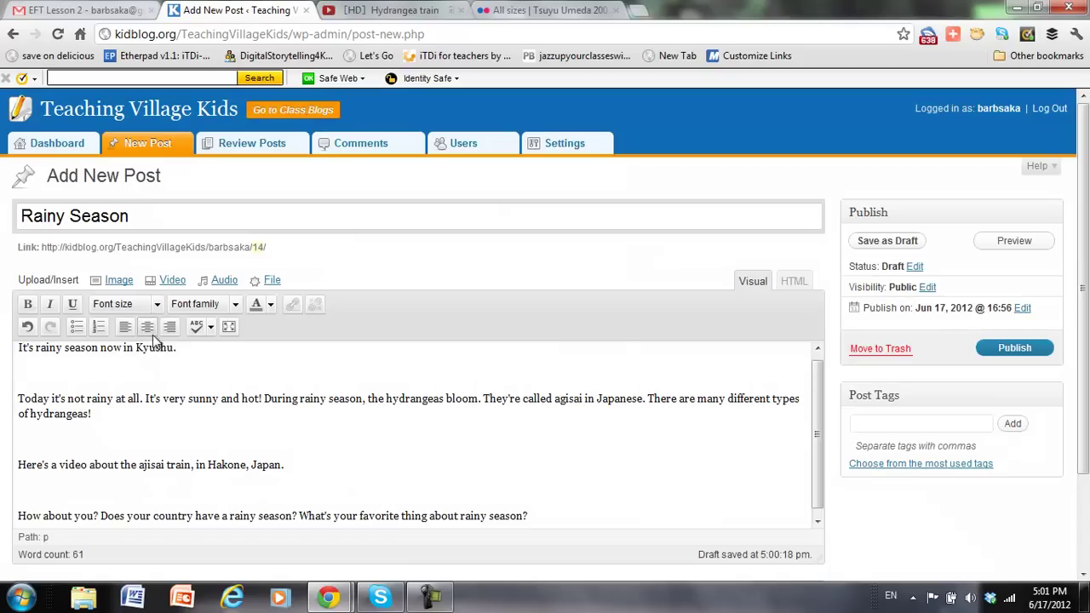
{"action": "left_click", "coordinate": [116, 281]}
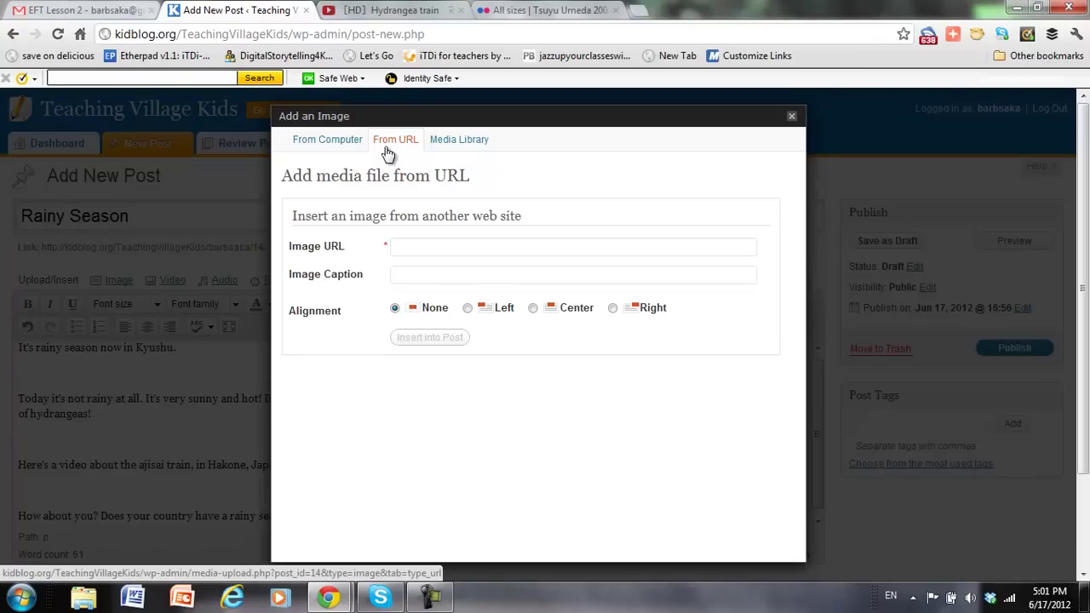
{"action": "left_click", "coordinate": [449, 246]}
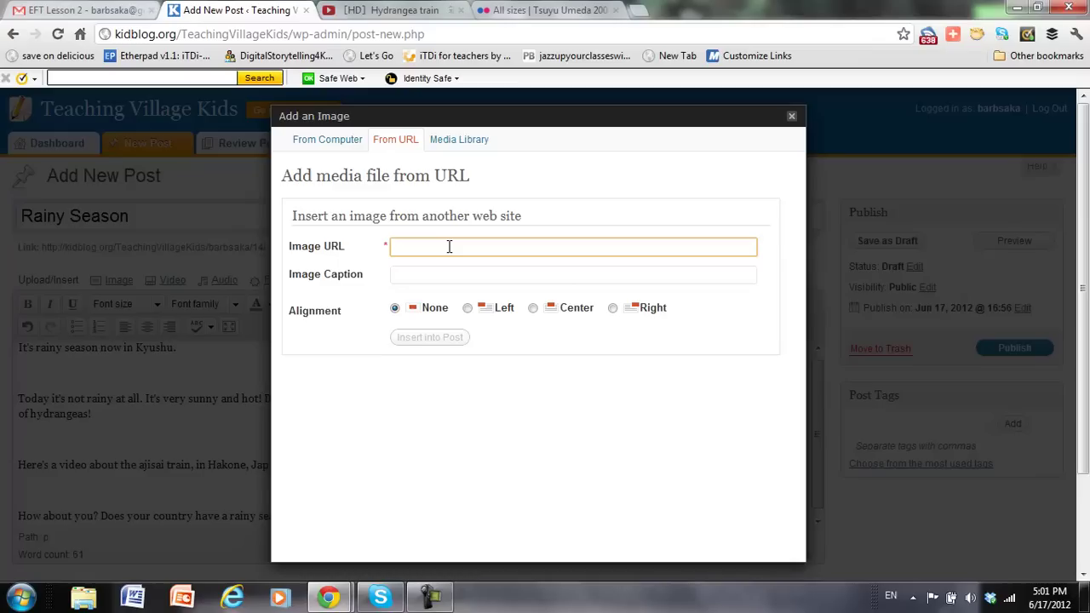
{"action": "key", "text": "ctrl+v"}
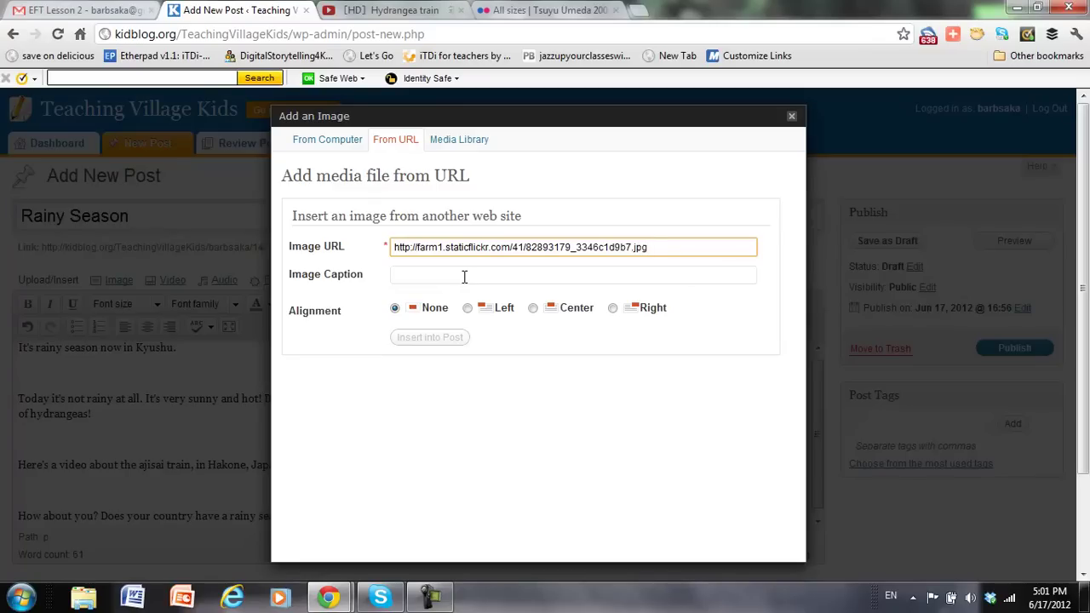
{"action": "left_click", "coordinate": [533, 308]}
{"action": "left_click", "coordinate": [455, 341]}
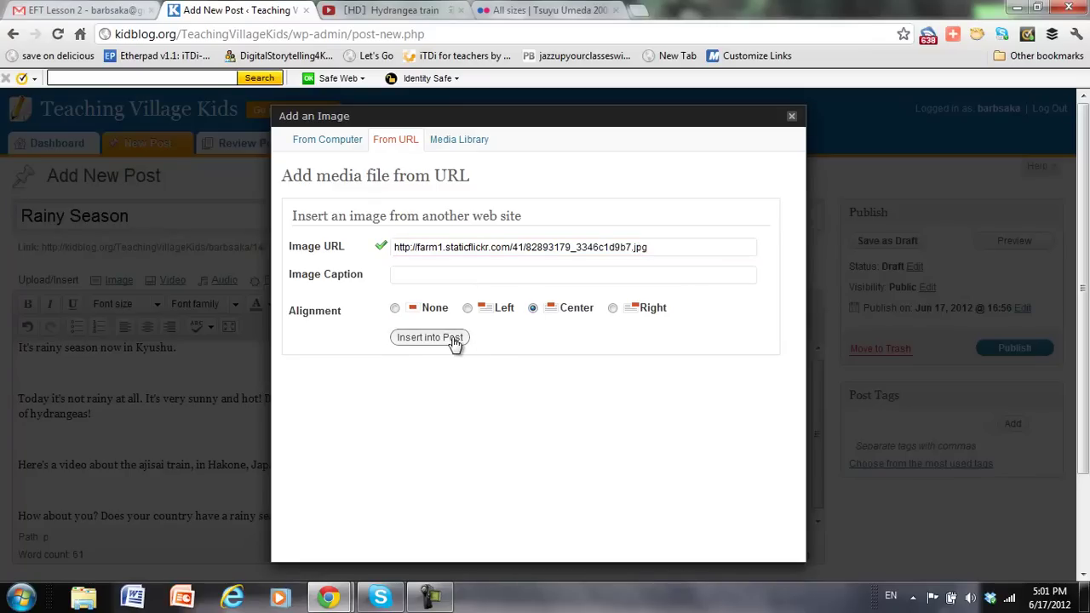
Add a blank line directly below the umbrella photo.
{"action": "scroll", "coordinate": [550, 387], "scroll_direction": "up", "scroll_amount": 4}
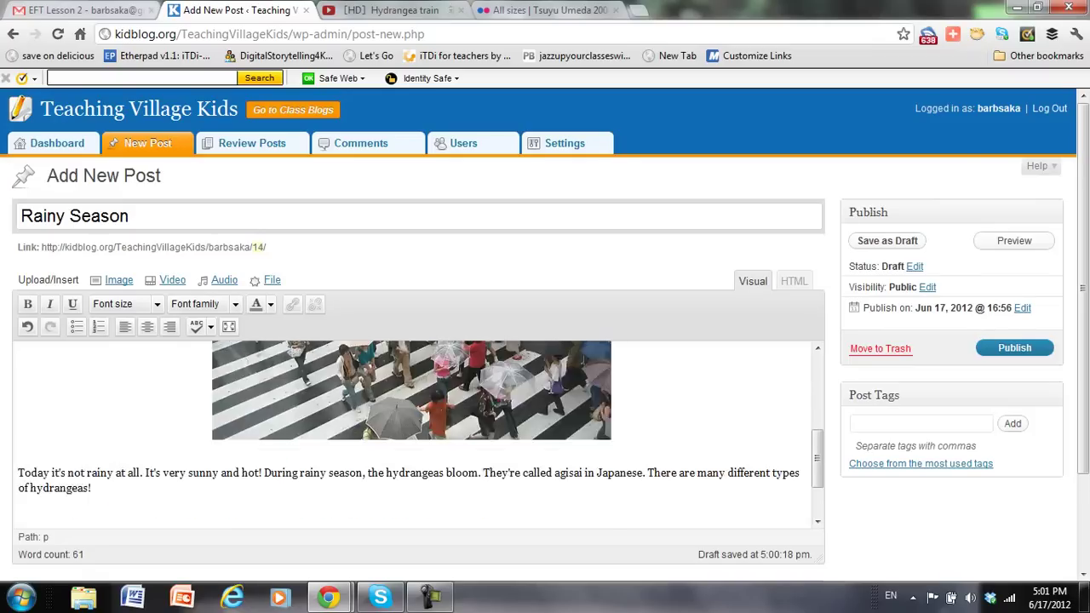
{"action": "scroll", "coordinate": [553, 387], "scroll_direction": "down", "scroll_amount": 4}
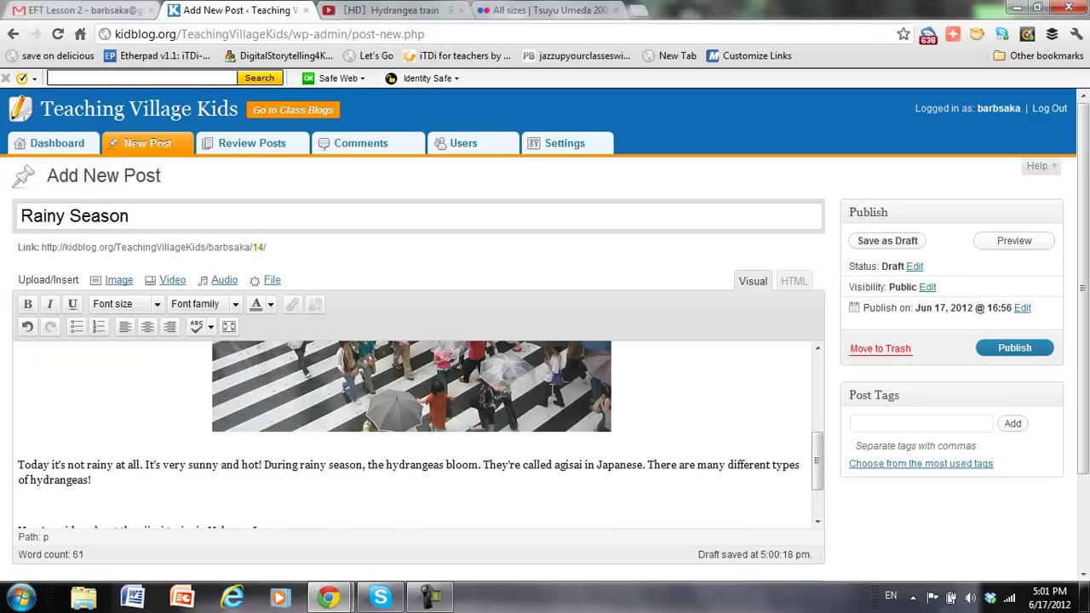
{"action": "key", "text": "Return"}
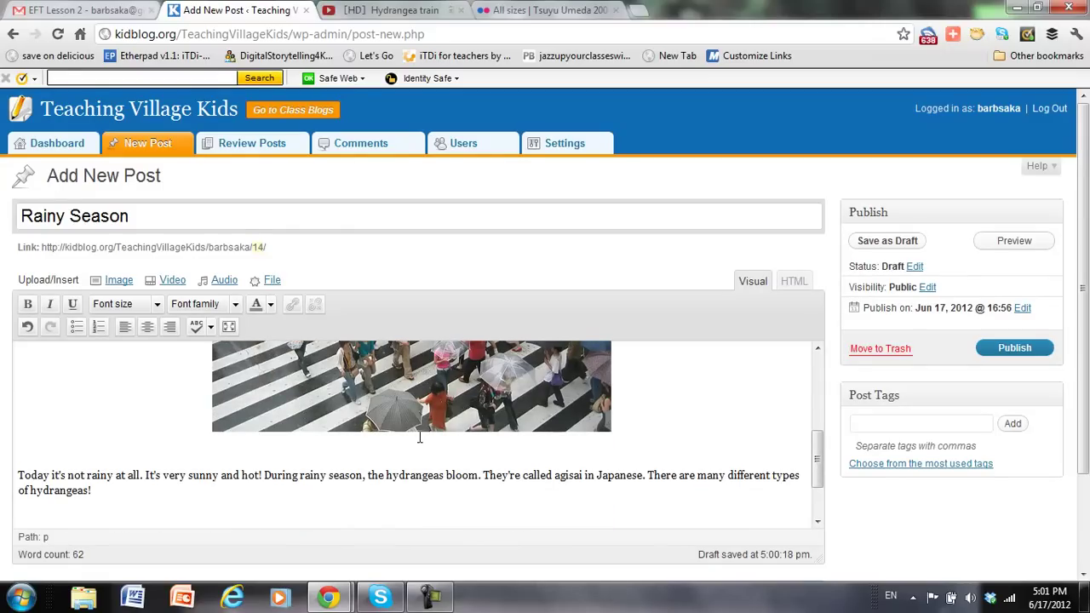
Return to the Tsuyu Umeda 2005 photo page and select its URL and the photographer's username.
{"action": "left_click", "coordinate": [545, 10]}
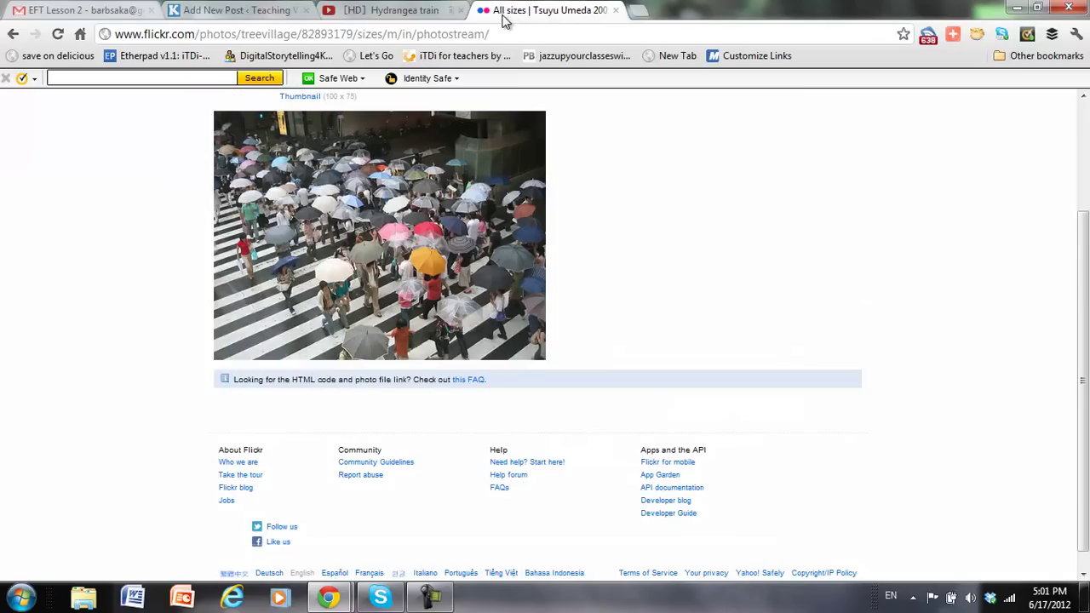
{"action": "right_click", "coordinate": [13, 40]}
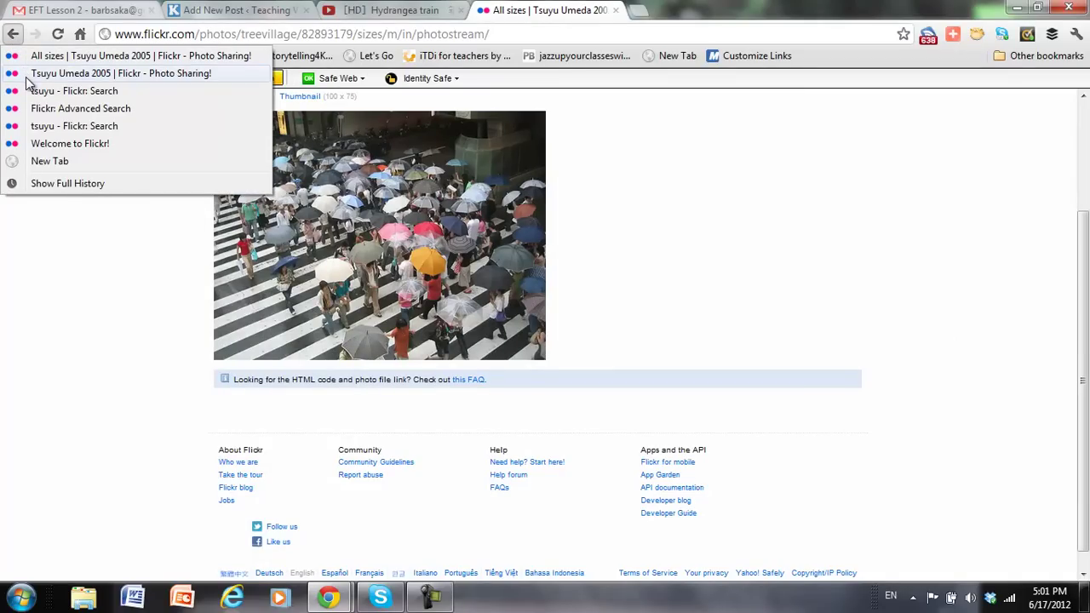
{"action": "left_click", "coordinate": [86, 73]}
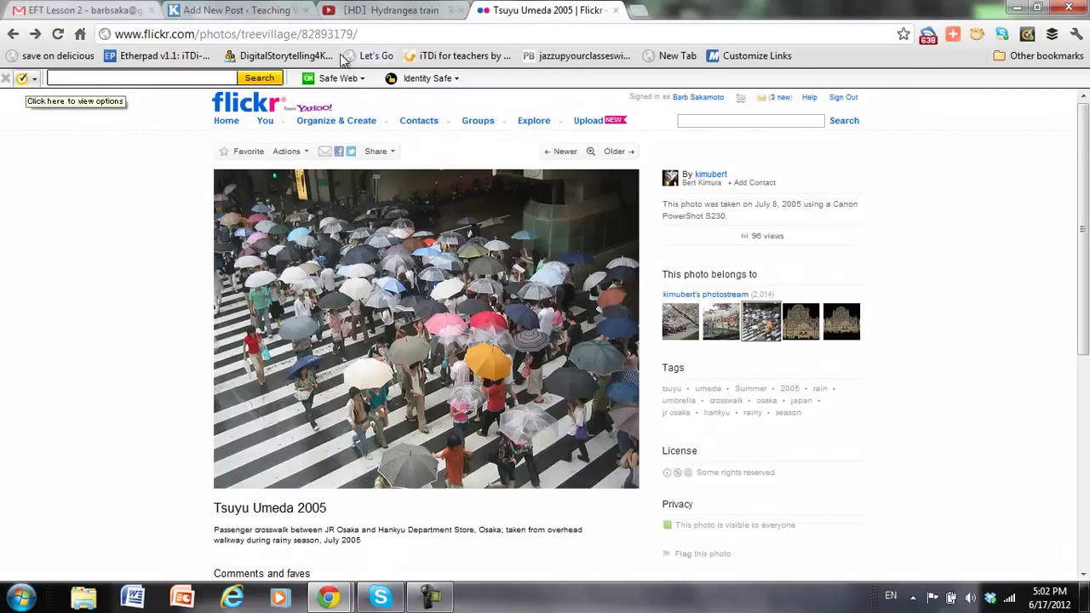
{"action": "left_click", "coordinate": [367, 32]}
{"action": "key", "text": "ctrl+c"}
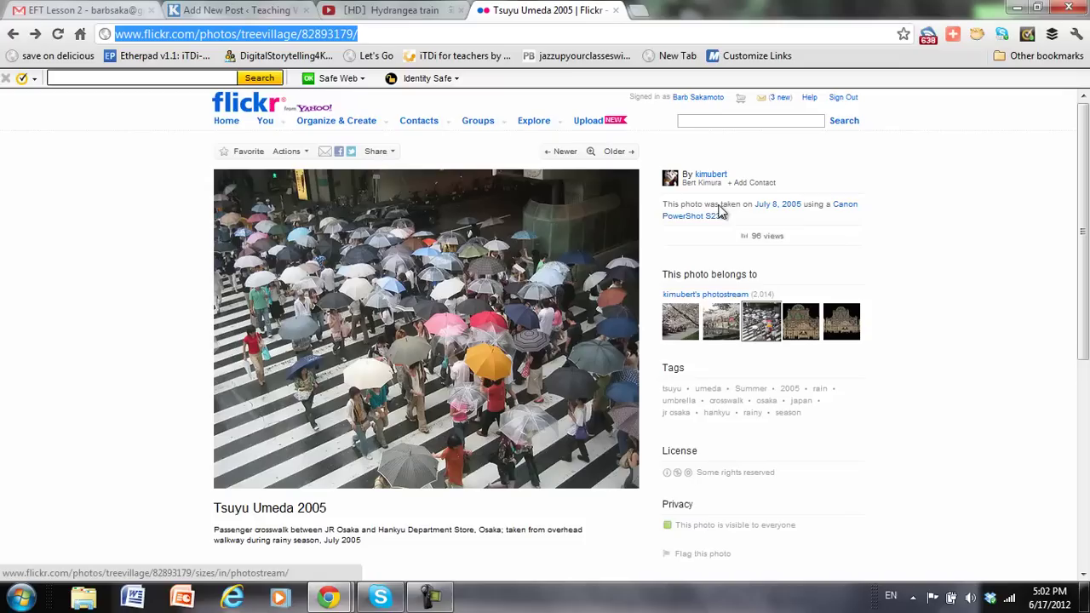
{"action": "double_click", "coordinate": [711, 175]}
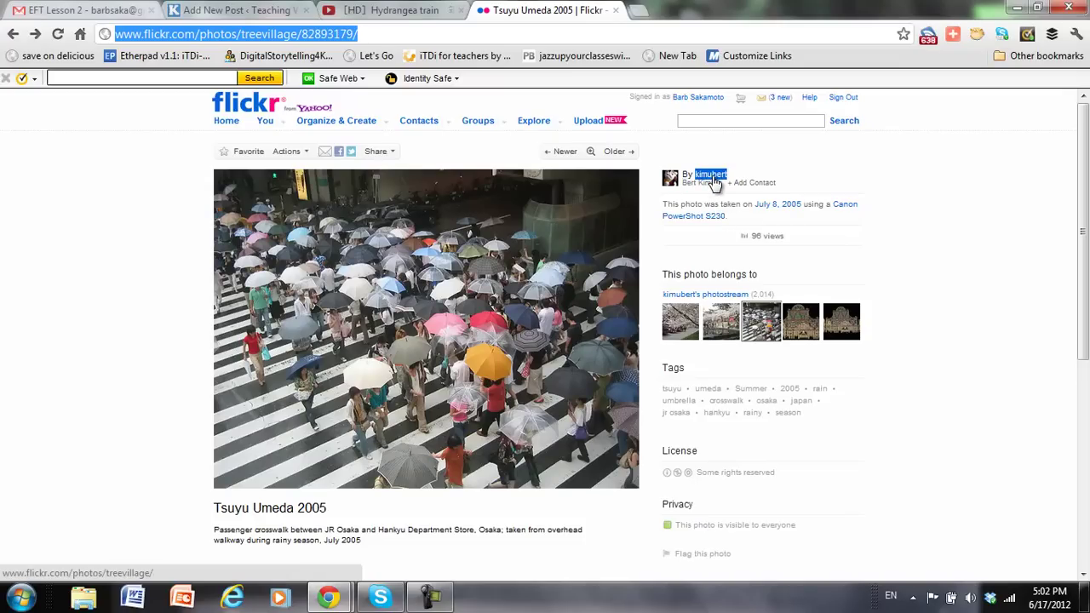
Type an 'Image: … (Flickr)' credit with the photographer's username, linked to the photo page in a new window.
{"action": "left_click", "coordinate": [251, 9]}
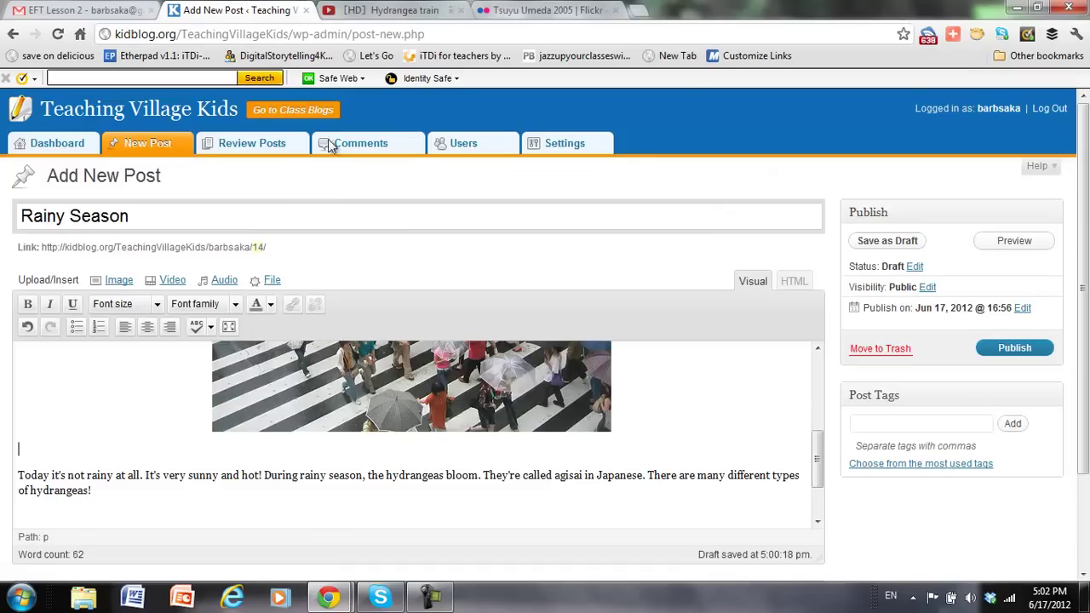
{"action": "type", "text": "mage"}
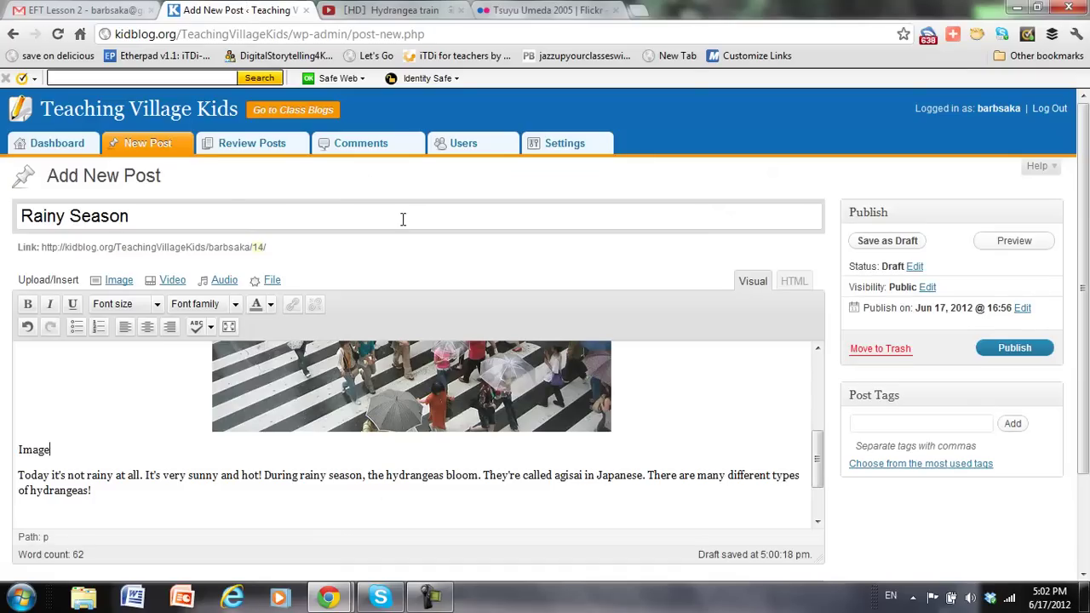
{"action": "type", "text": ": kimubert (Flickr"}
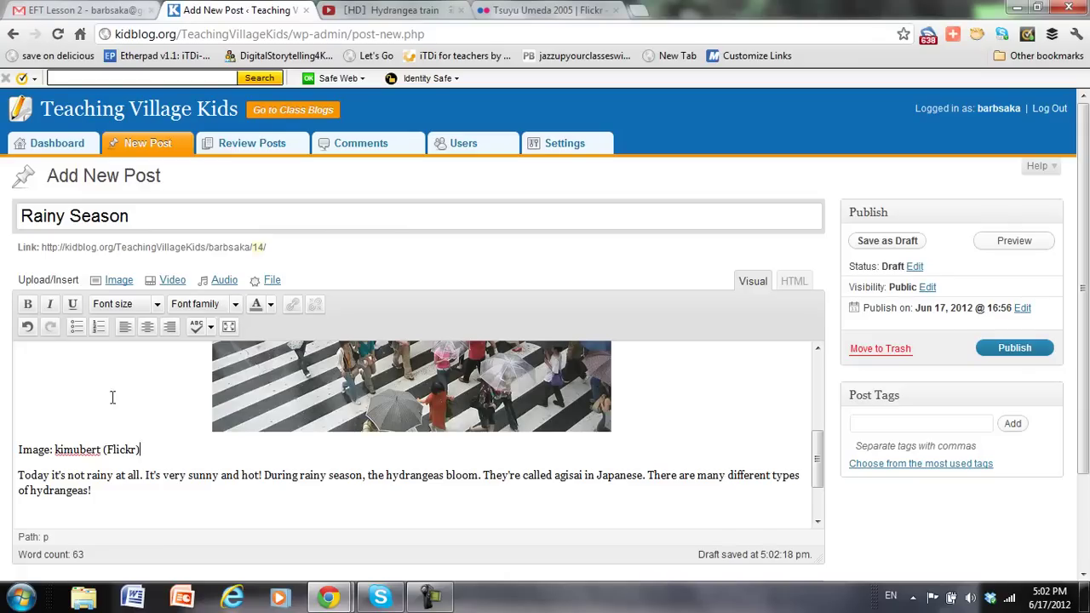
{"action": "left_click", "coordinate": [81, 449]}
{"action": "double_click", "coordinate": [81, 449]}
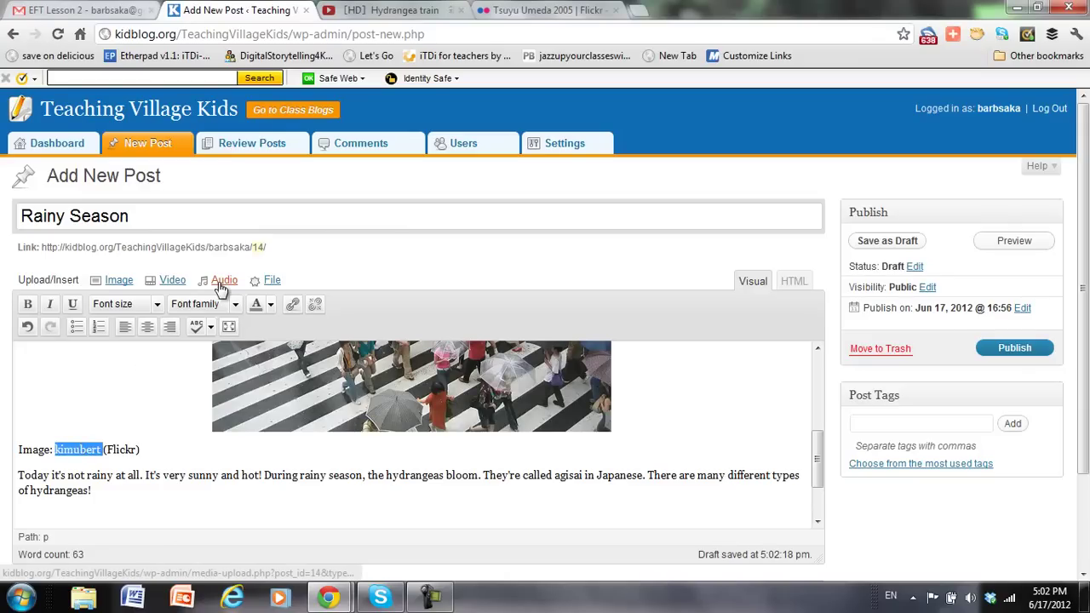
{"action": "left_click", "coordinate": [292, 304]}
{"action": "key", "text": "ctrl+v"}
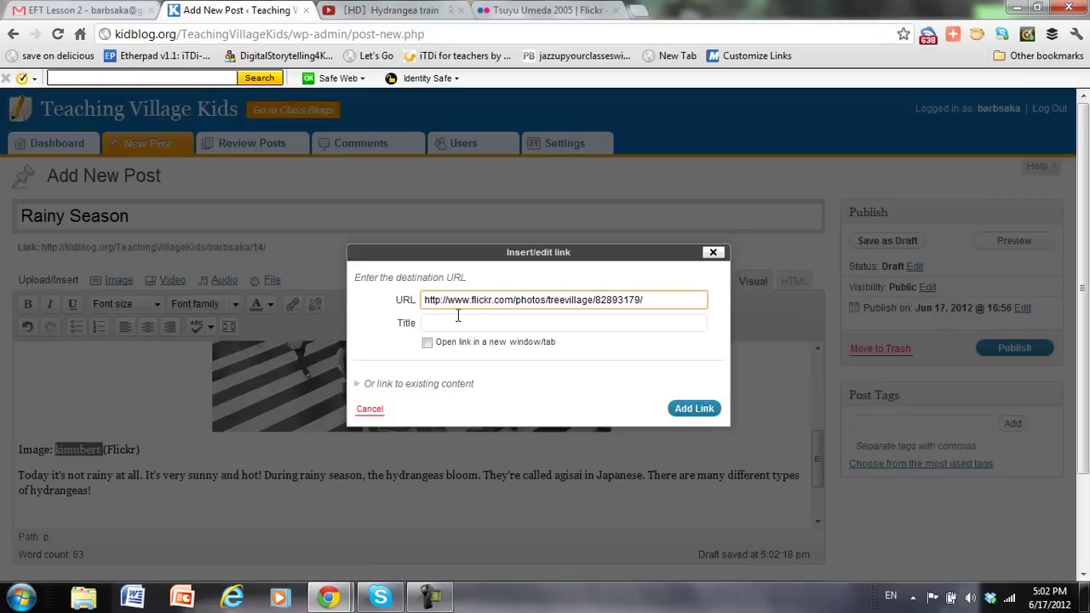
{"action": "left_click", "coordinate": [428, 344]}
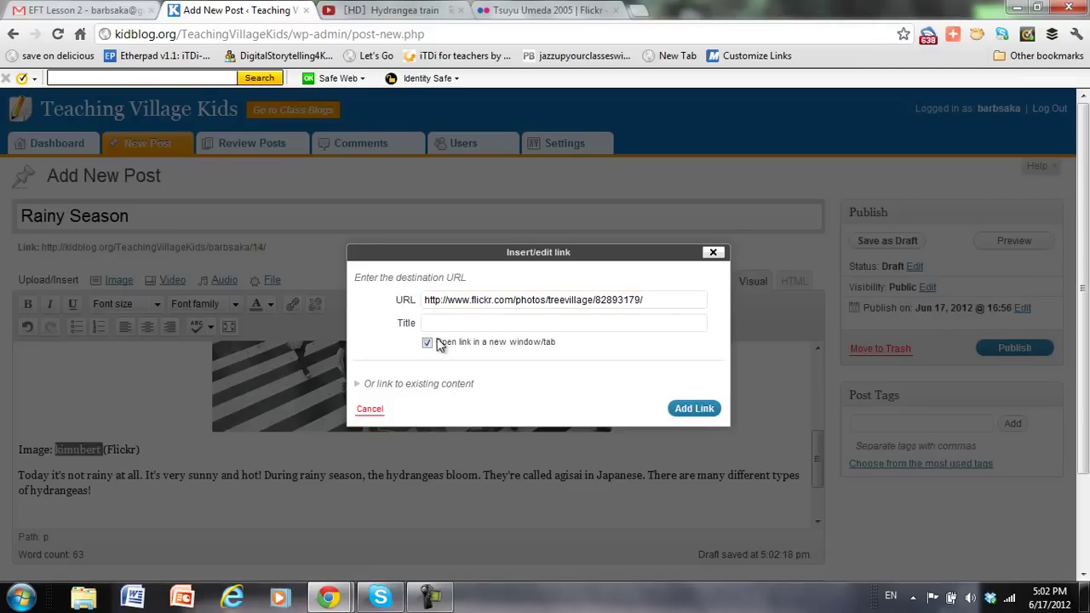
{"action": "left_click", "coordinate": [443, 323]}
{"action": "left_click", "coordinate": [699, 408]}
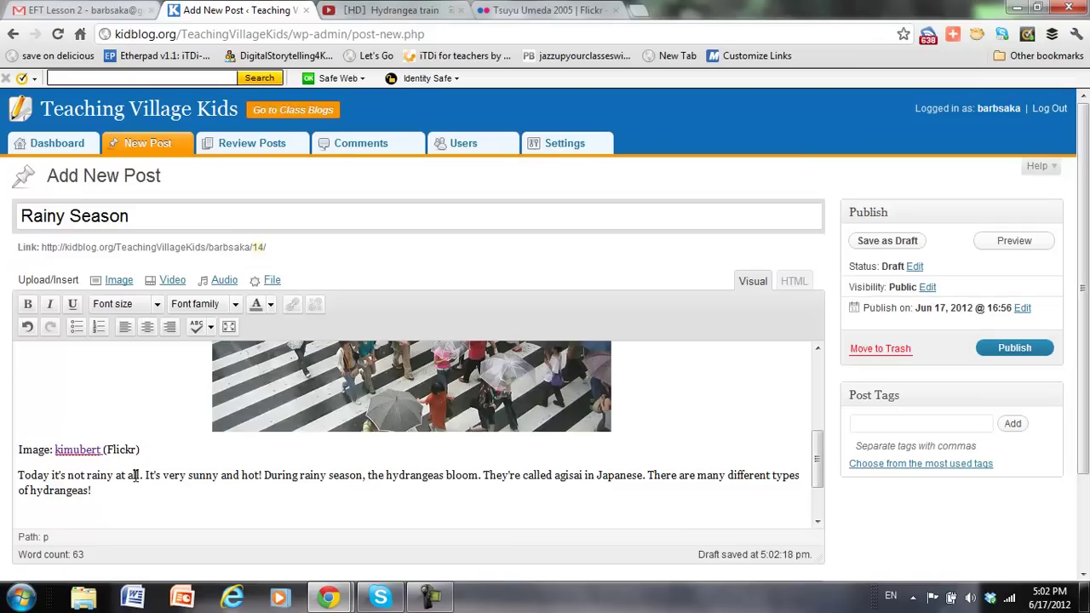
Center the credit line and move the cursor below the next paragraph.
{"action": "left_click", "coordinate": [141, 450]}
{"action": "left_click", "coordinate": [148, 328]}
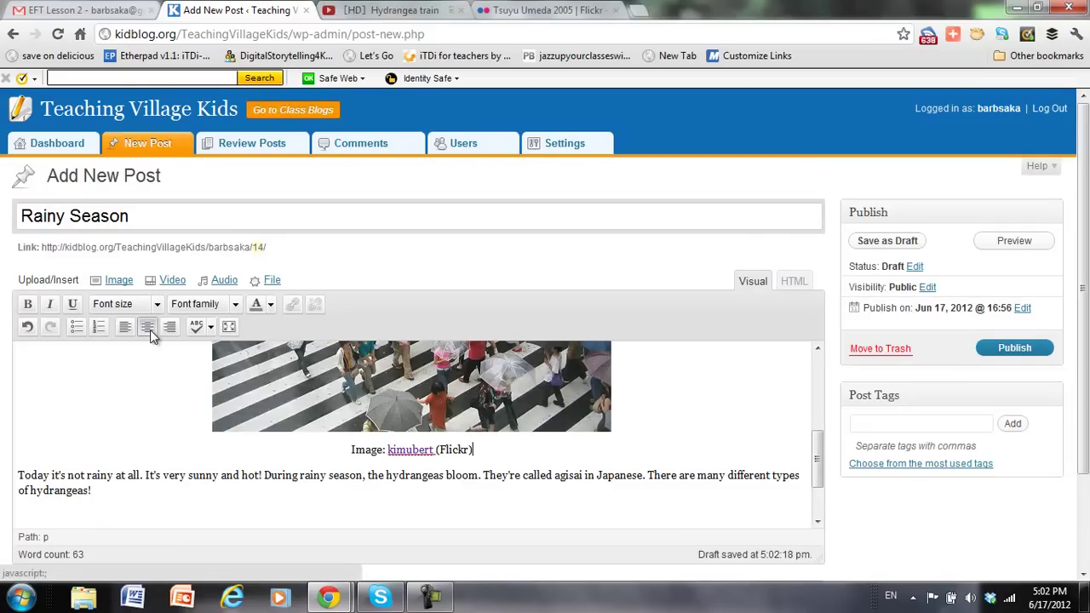
{"action": "scroll", "coordinate": [281, 484], "scroll_direction": "down", "scroll_amount": 2}
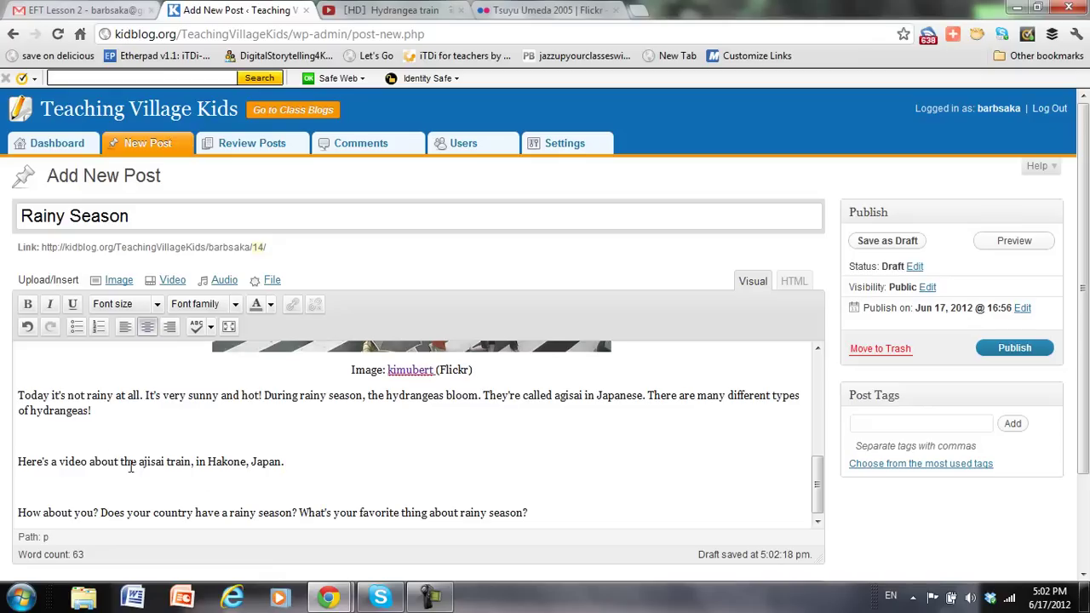
{"action": "left_click", "coordinate": [94, 441]}
Upload the photo 2012-06-11 17.06.07 from the computer and insert it centered into the post.
{"action": "left_click", "coordinate": [120, 282]}
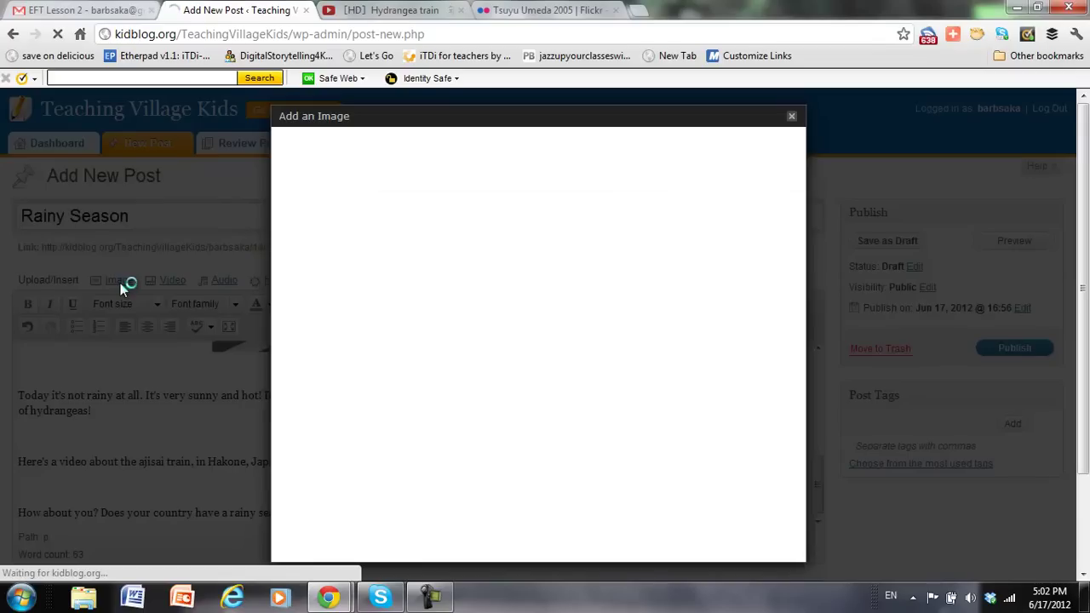
{"action": "left_click", "coordinate": [333, 145]}
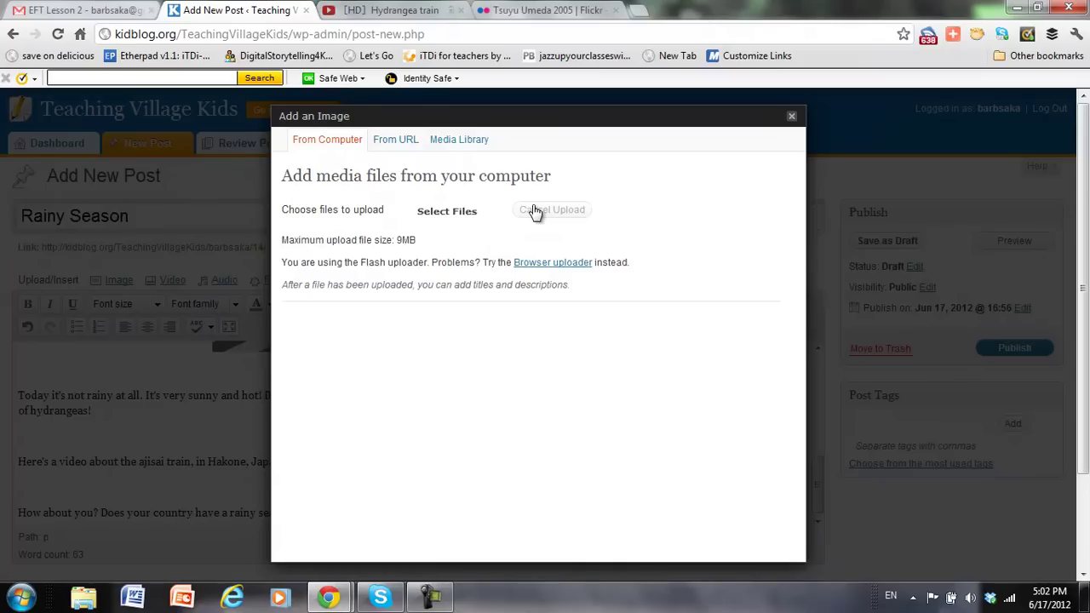
{"action": "left_click", "coordinate": [449, 213]}
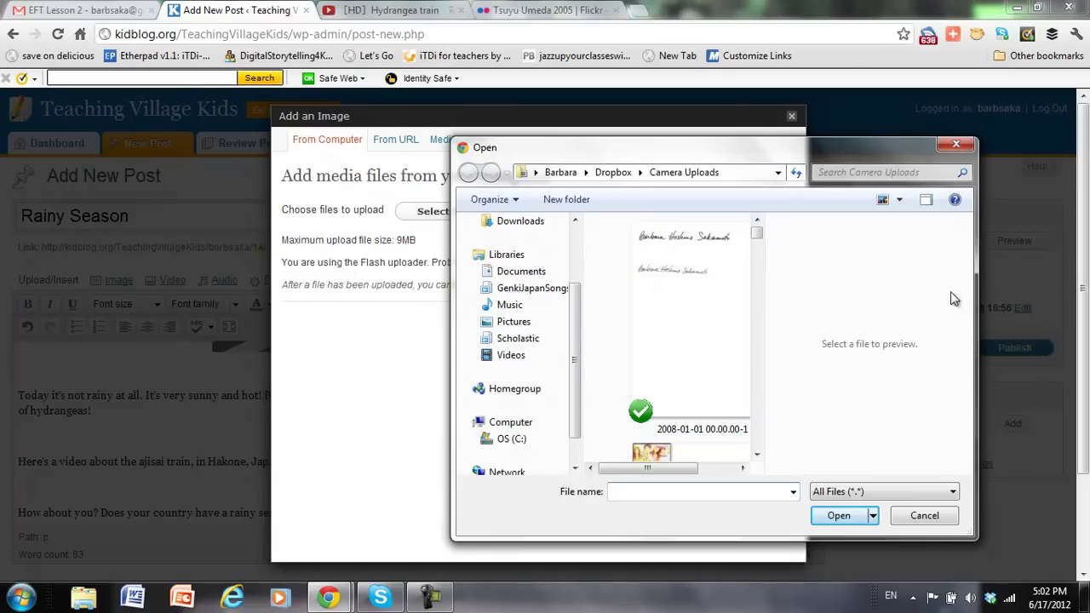
{"action": "left_click_drag", "start_coordinate": [758, 239], "coordinate": [748, 411]}
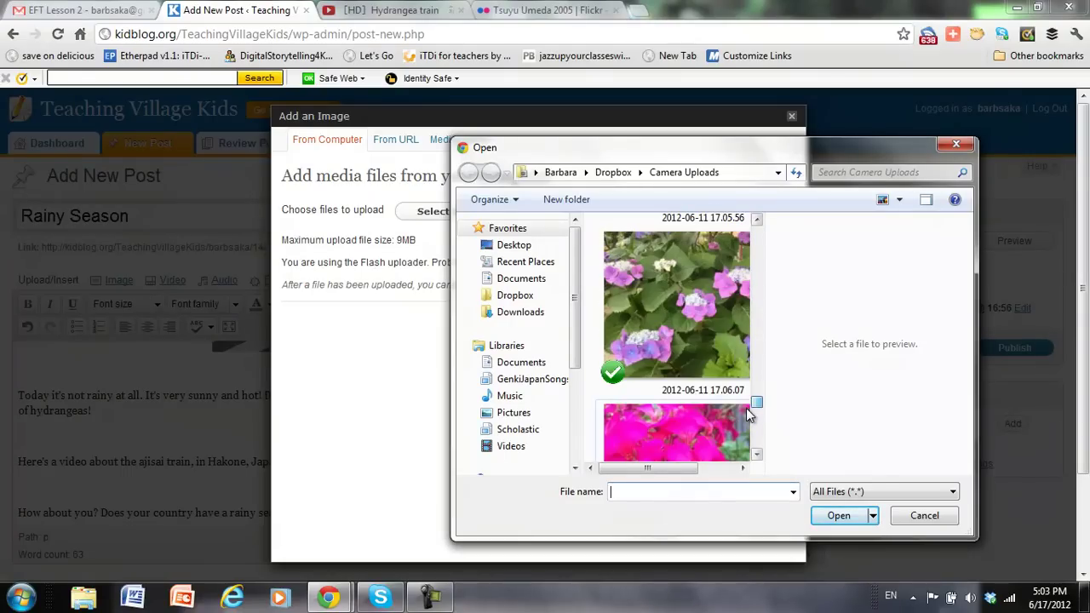
{"action": "left_click", "coordinate": [702, 320]}
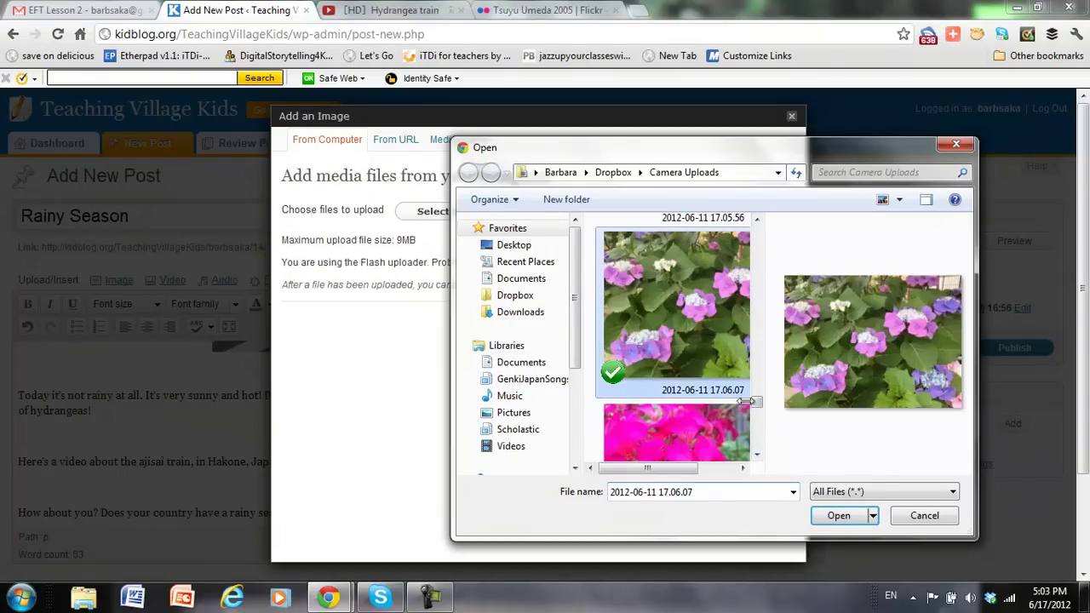
{"action": "left_click", "coordinate": [835, 515]}
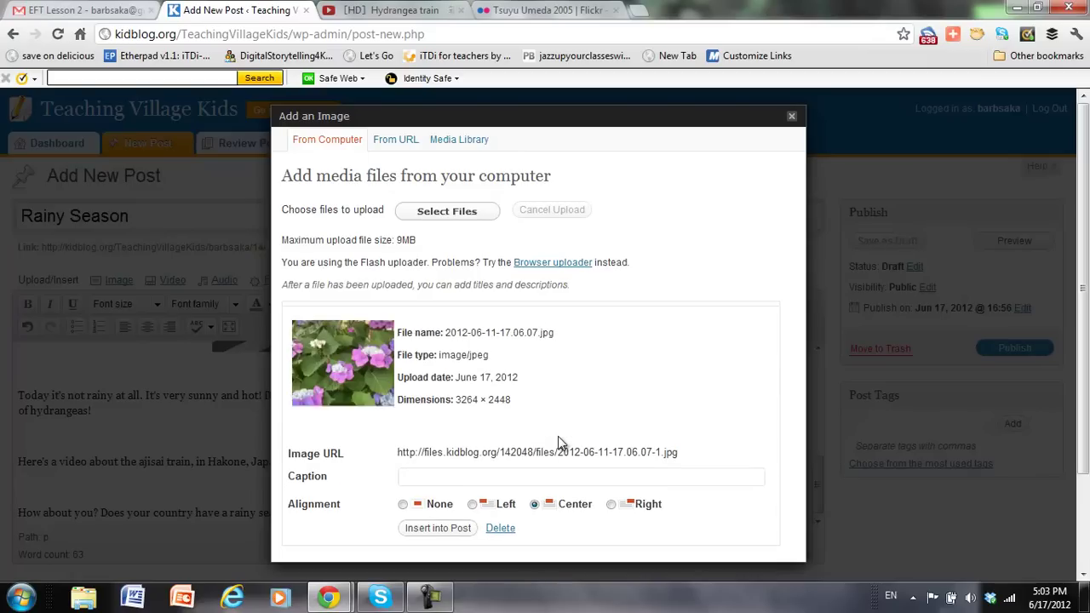
{"action": "scroll", "coordinate": [625, 398], "scroll_direction": "down", "scroll_amount": 3}
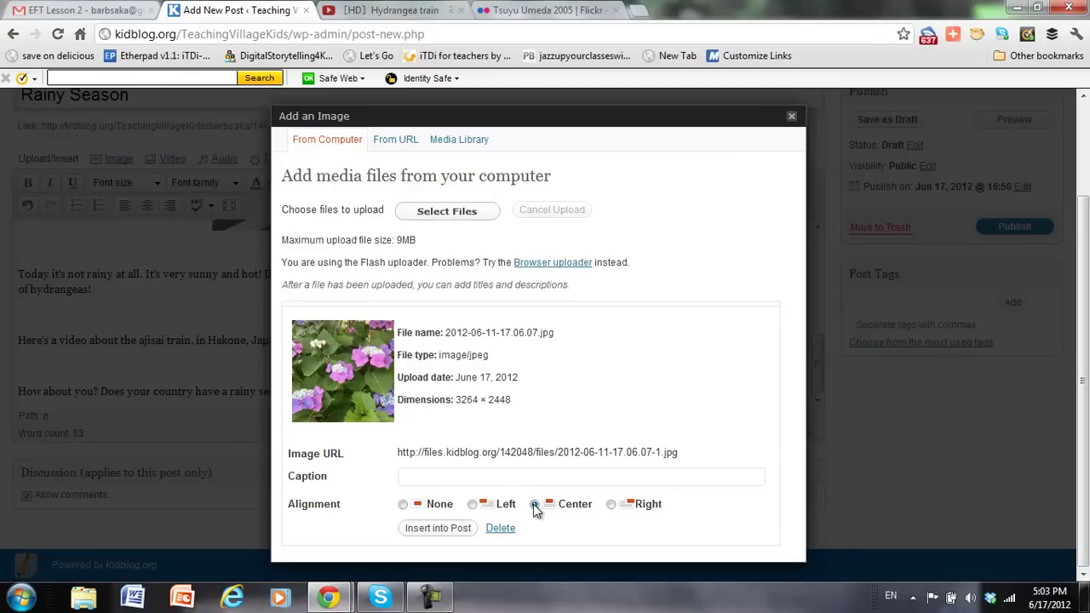
{"action": "left_click", "coordinate": [428, 529]}
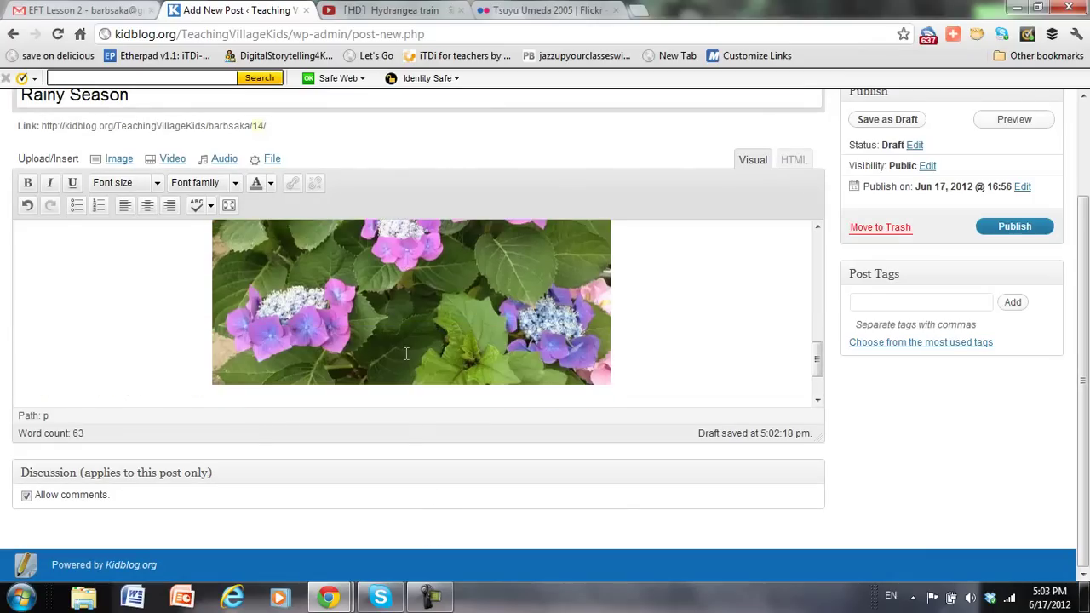
{"action": "left_click", "coordinate": [297, 362]}
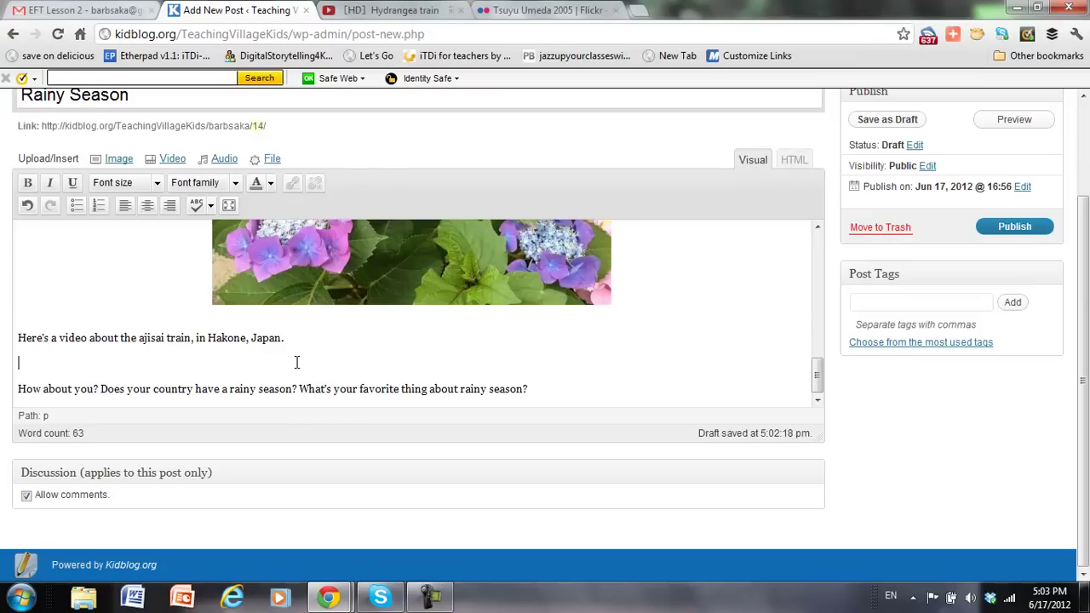
Copy the Hydrangea train video's youtu.be share link and go back to the Kidblog editor.
{"action": "left_click", "coordinate": [375, 10]}
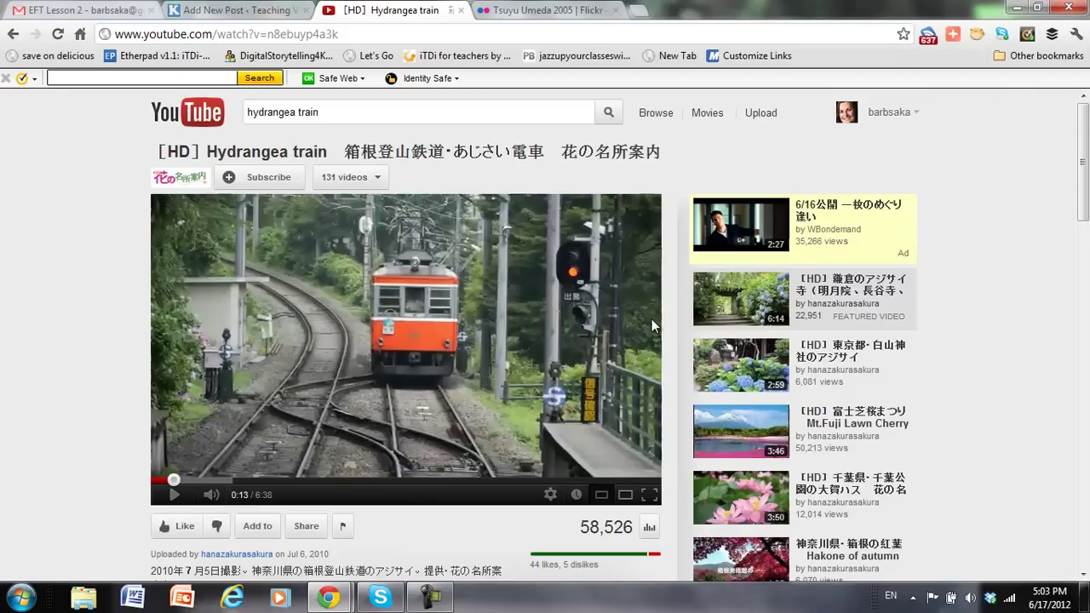
{"action": "scroll", "coordinate": [929, 371], "scroll_direction": "down", "scroll_amount": 2}
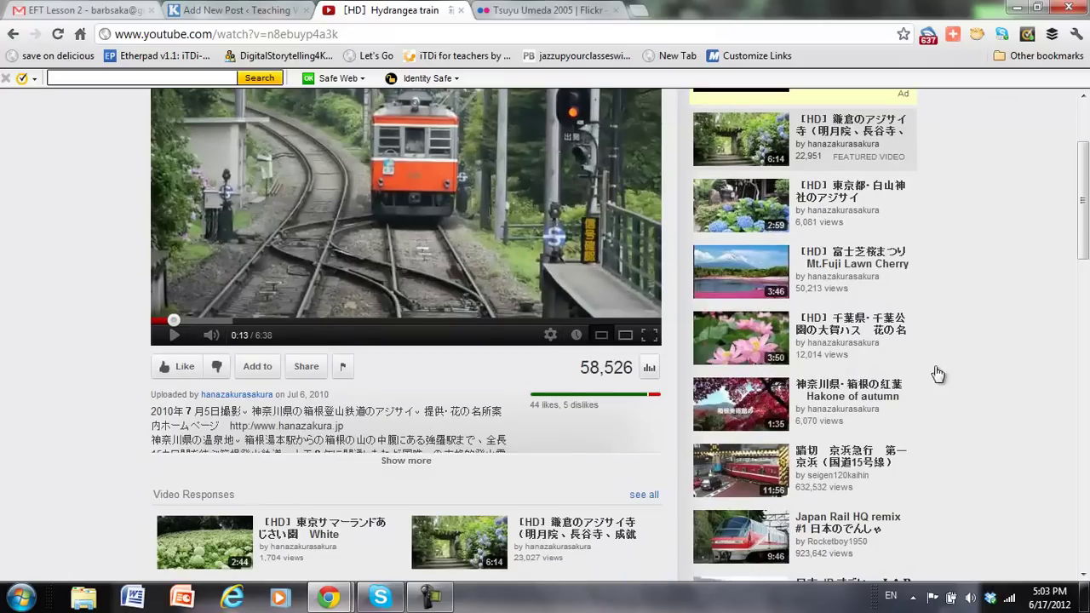
{"action": "left_click", "coordinate": [308, 367]}
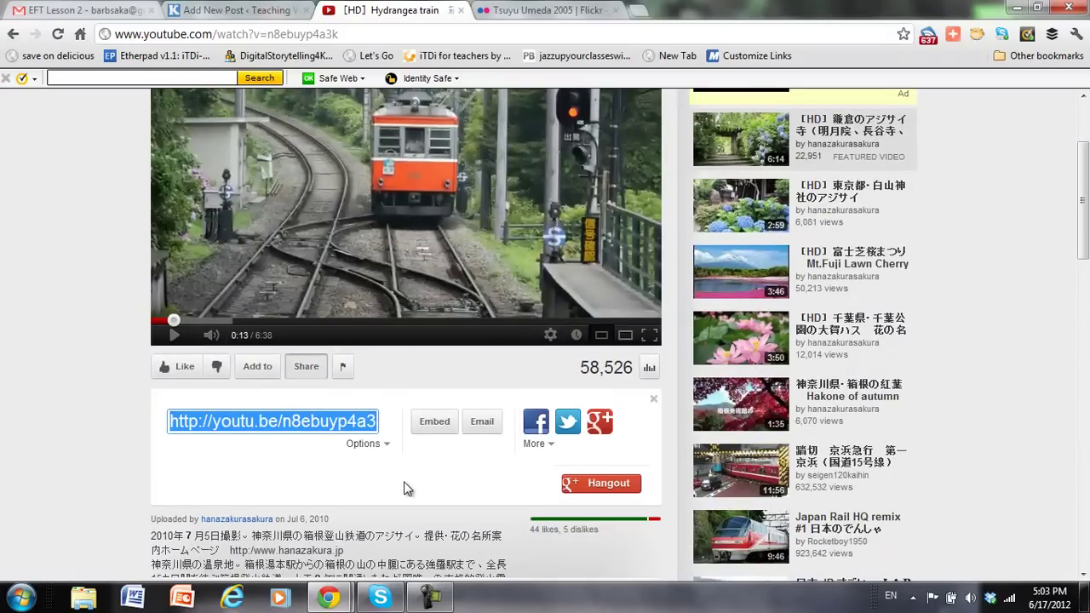
{"action": "scroll", "coordinate": [407, 488], "scroll_direction": "down", "scroll_amount": 1}
{"action": "right_click", "coordinate": [294, 344]}
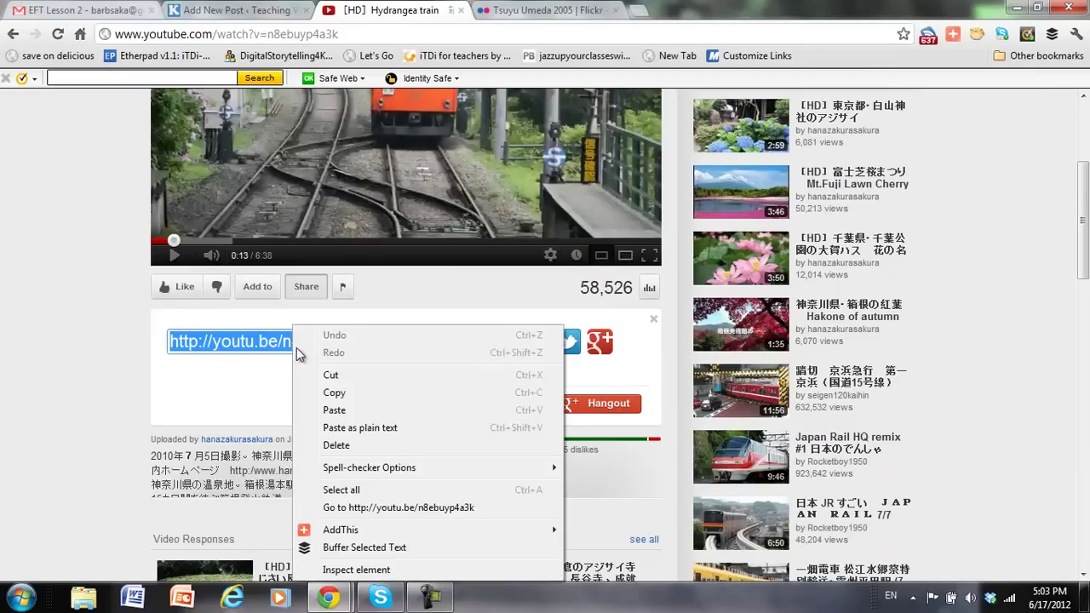
{"action": "left_click", "coordinate": [328, 397]}
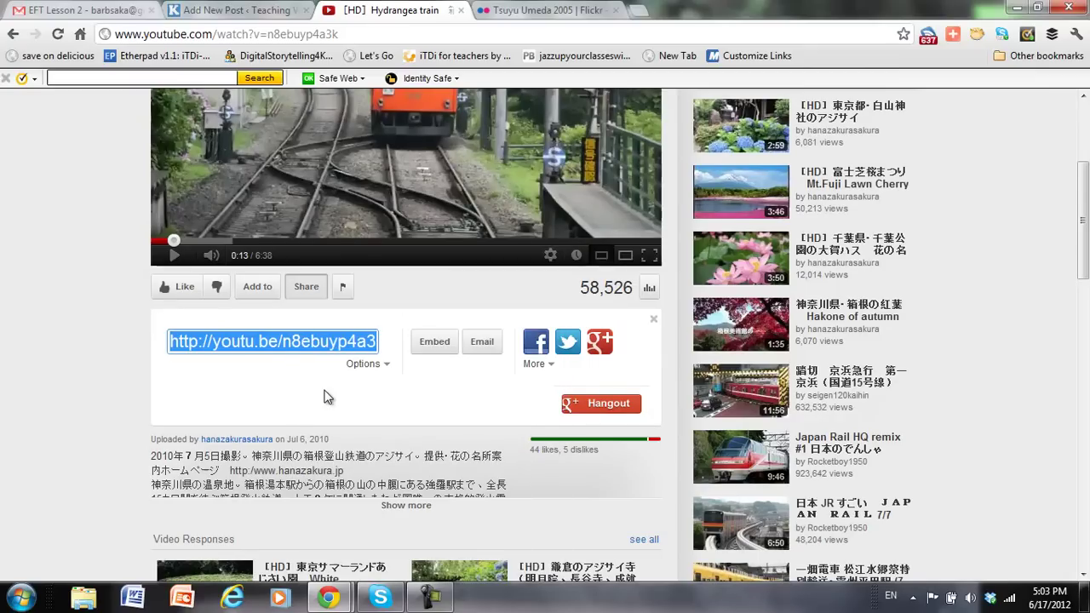
{"action": "left_click", "coordinate": [211, 12]}
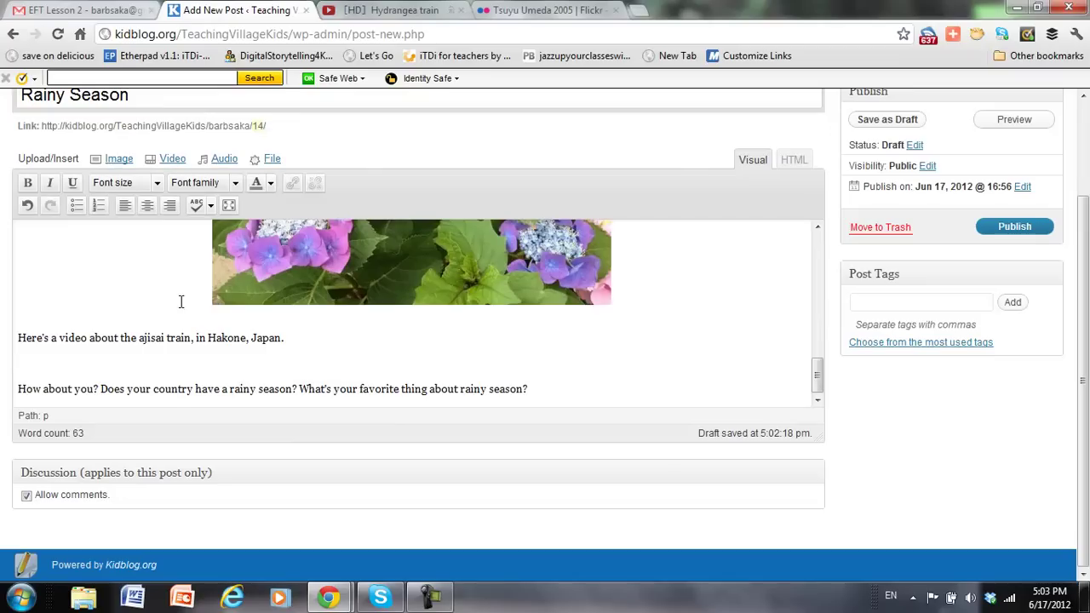
{"action": "left_click", "coordinate": [174, 162]}
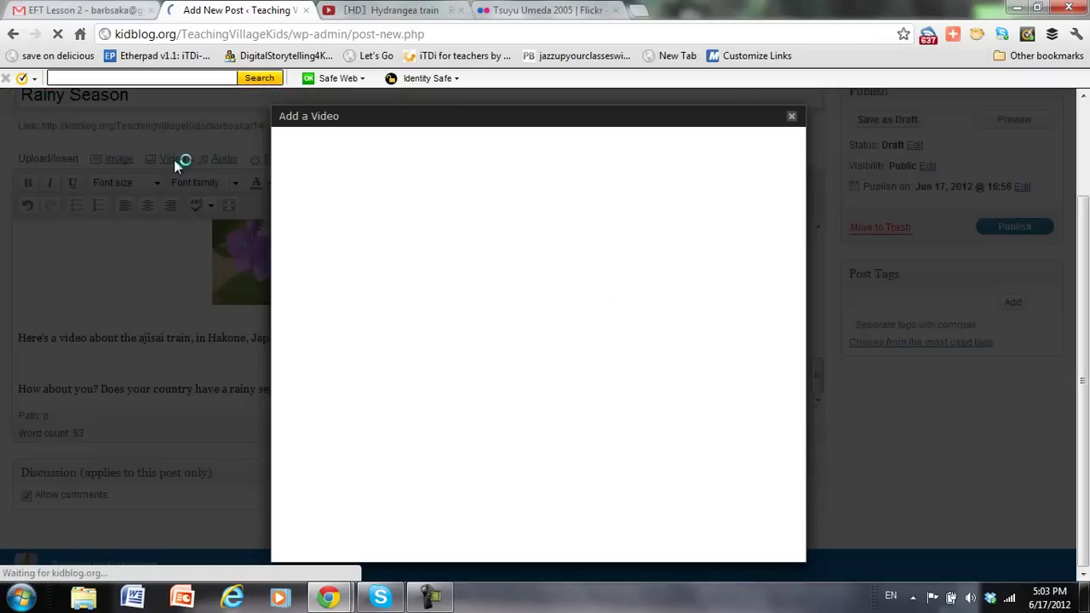
{"action": "left_click", "coordinate": [419, 215]}
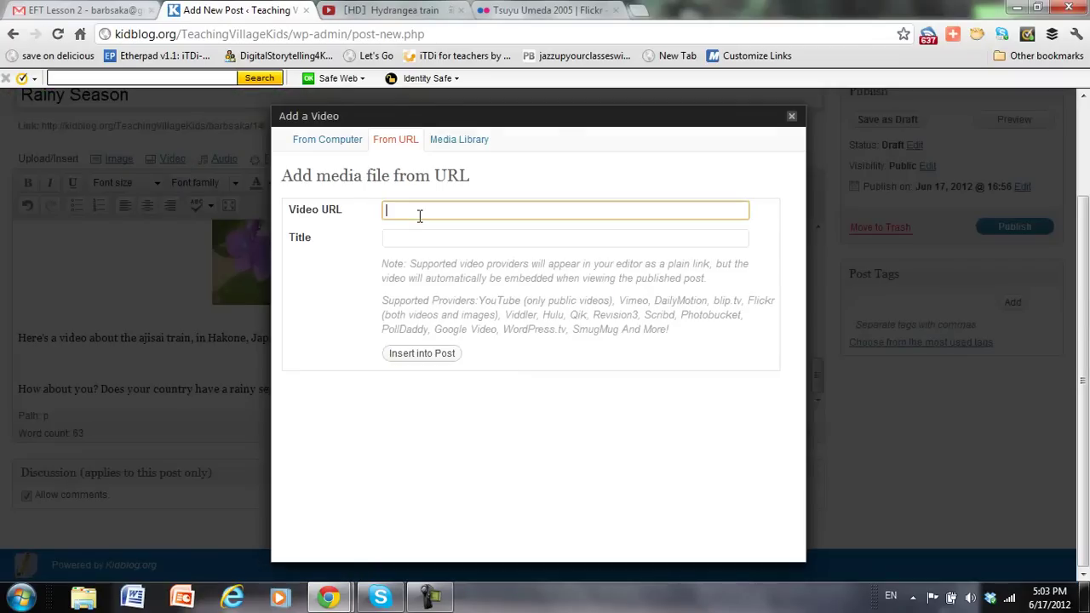
{"action": "key", "text": "ctrl+v"}
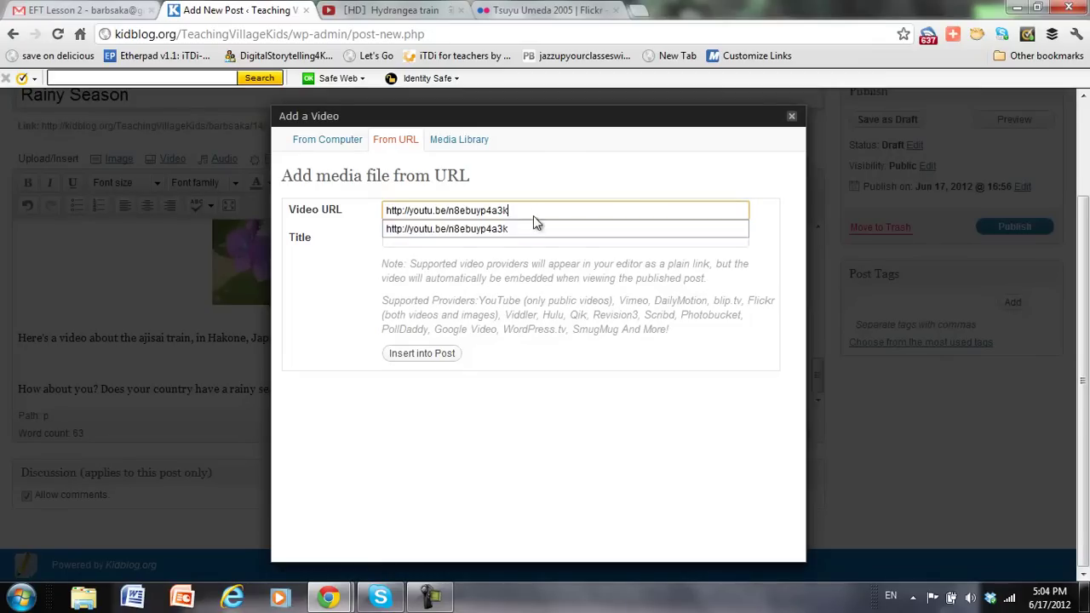
{"action": "left_click", "coordinate": [518, 239]}
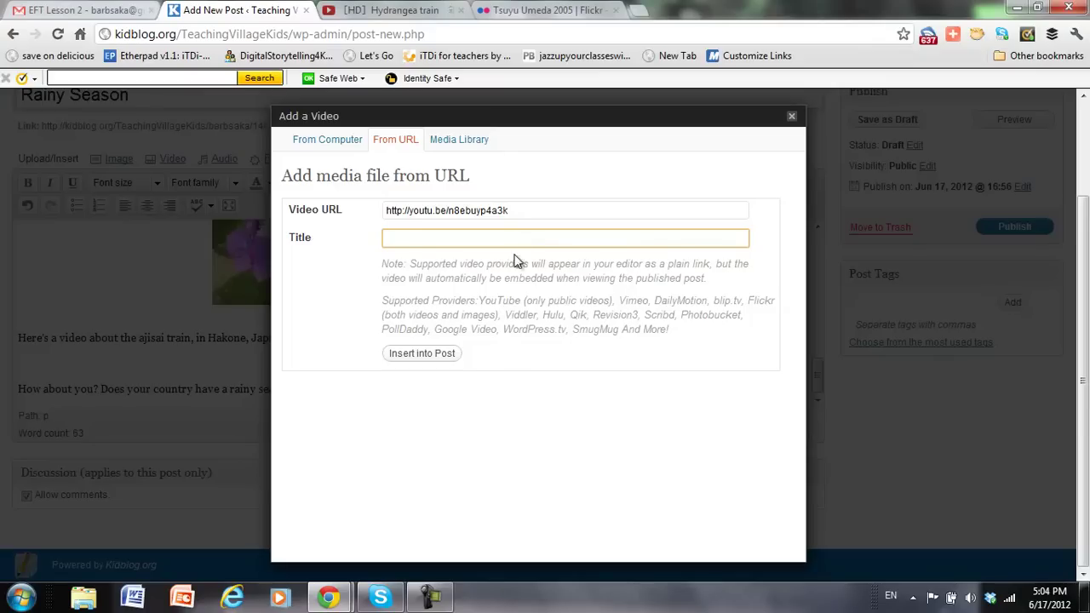
{"action": "left_click", "coordinate": [412, 356]}
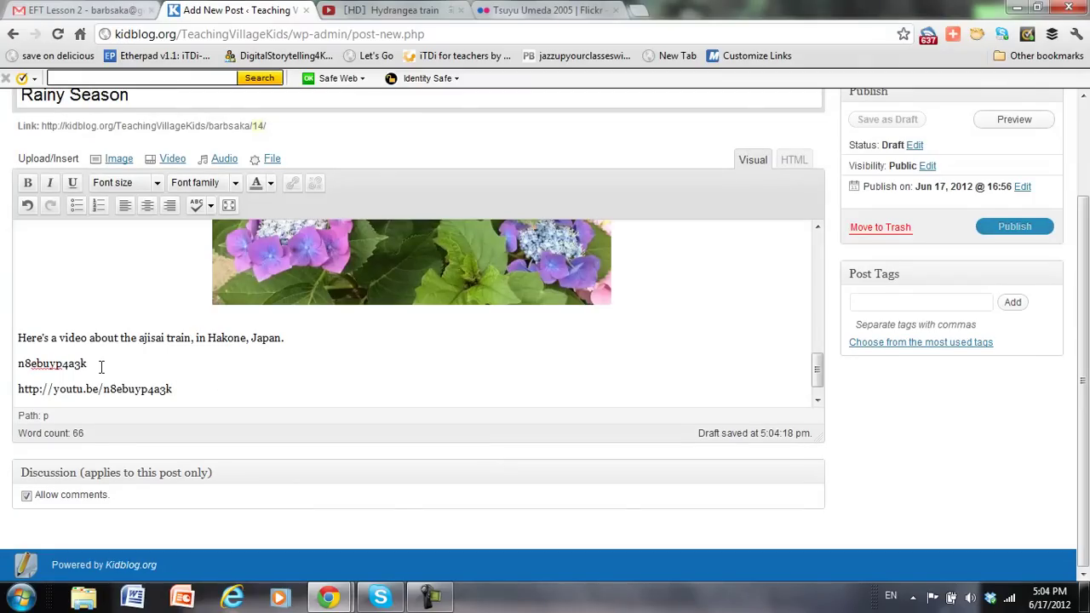
Replace the stray n8ebuyp4a3k line with the label 'Hydrangea Train'.
{"action": "left_click_drag", "start_coordinate": [92, 364], "coordinate": [17, 365]}
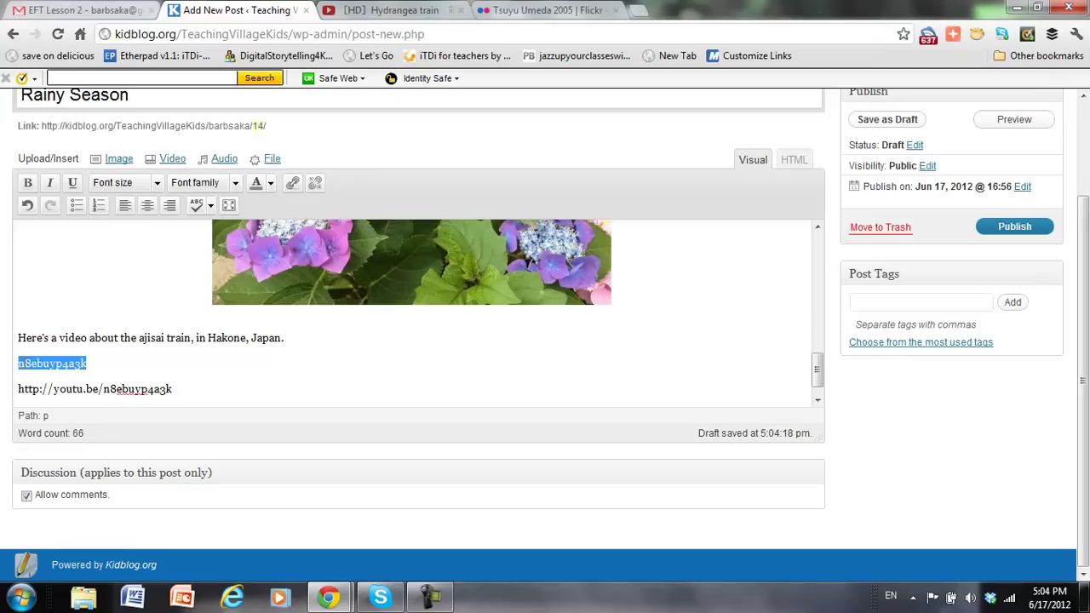
{"action": "type", "text": "Hydrange"}
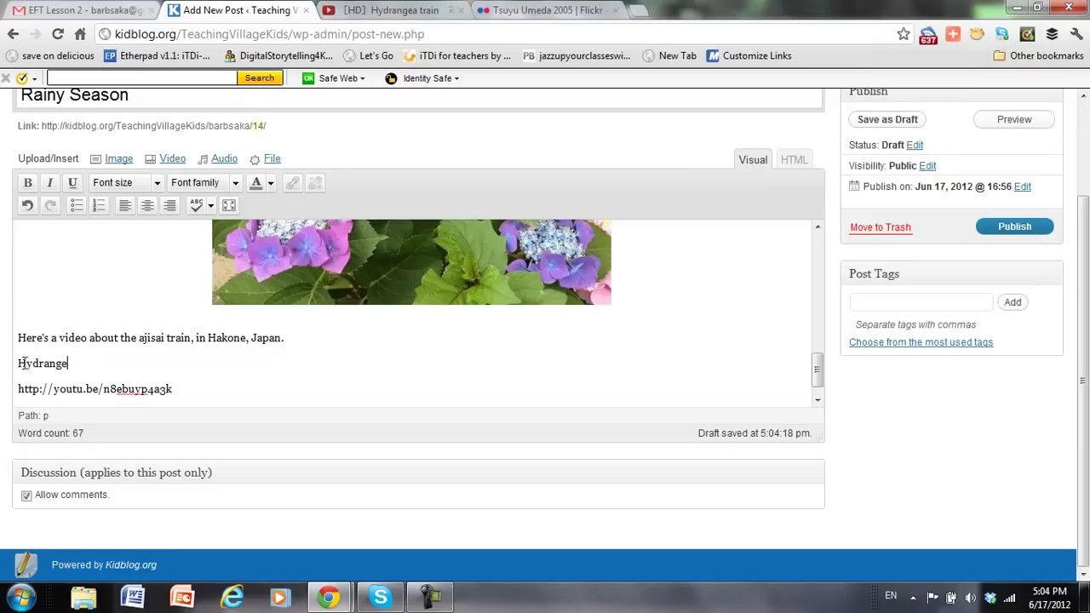
{"action": "type", "text": "a Train"}
{"action": "scroll", "coordinate": [201, 383], "scroll_direction": "down", "scroll_amount": 1}
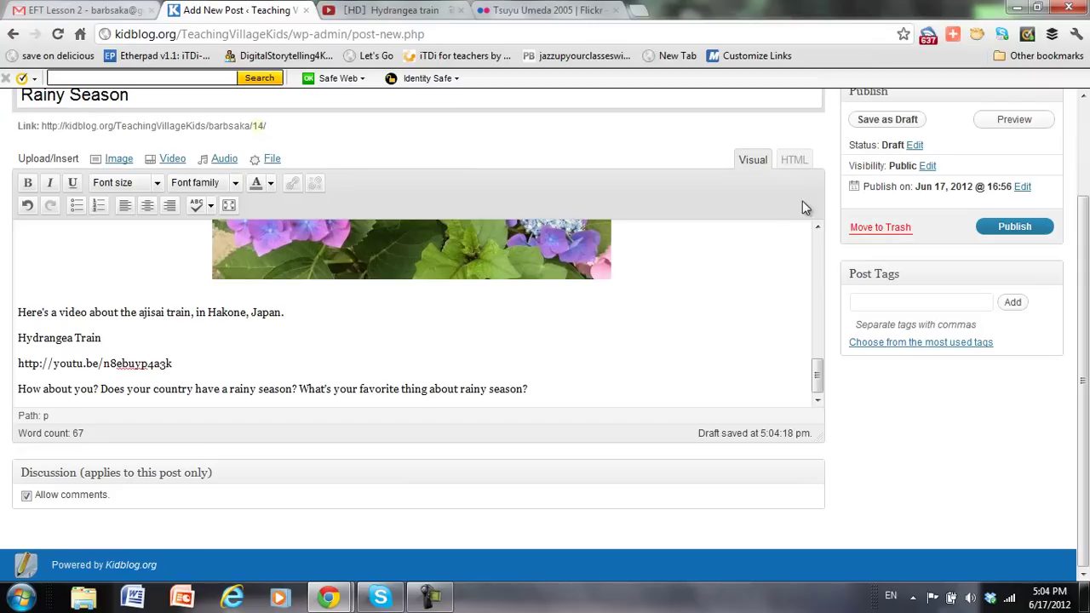
Save the draft, then publish Rainy Season to the class blog.
{"action": "left_click", "coordinate": [885, 119]}
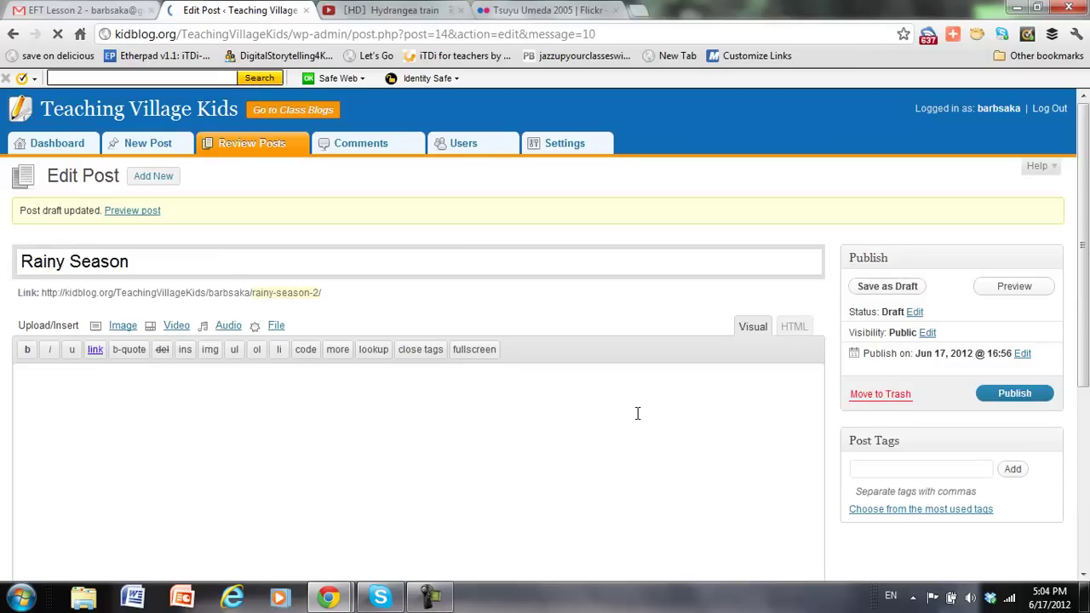
{"action": "scroll", "coordinate": [637, 413], "scroll_direction": "down", "scroll_amount": 2}
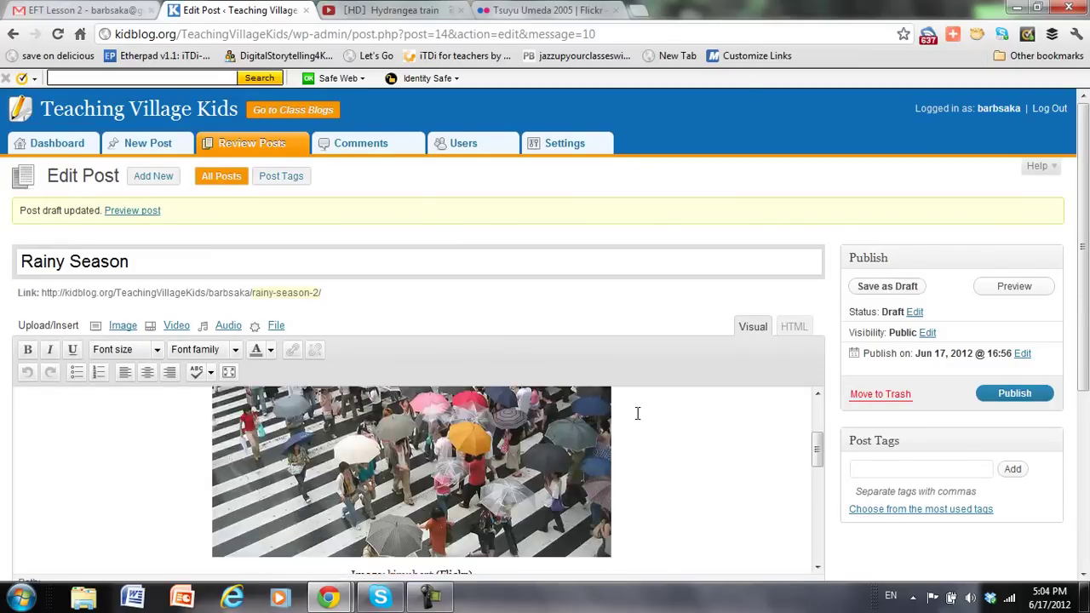
{"action": "scroll", "coordinate": [637, 413], "scroll_direction": "down", "scroll_amount": 6}
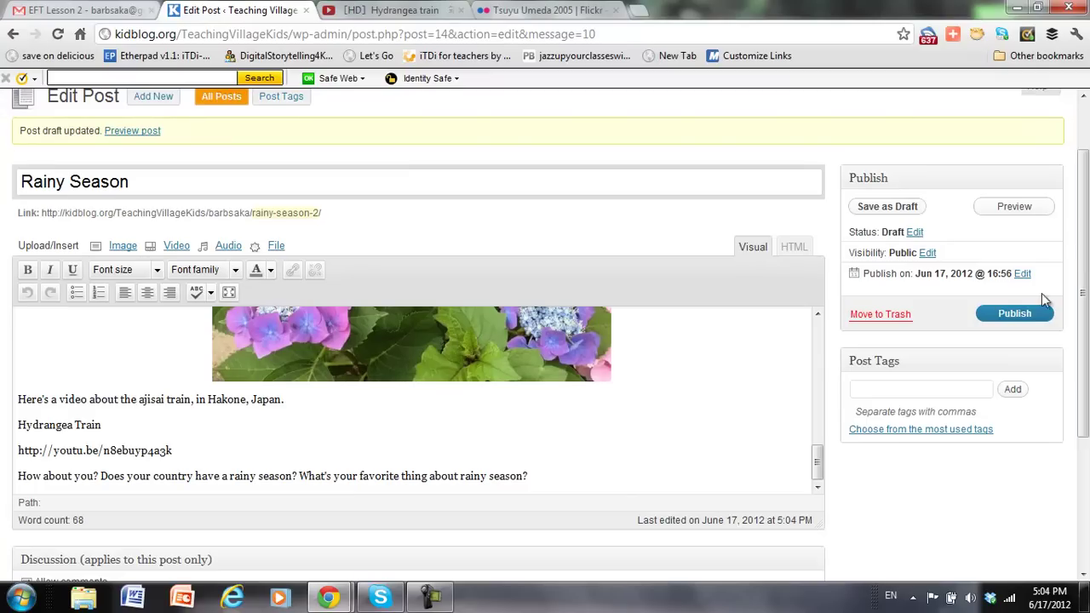
{"action": "left_click", "coordinate": [1028, 315]}
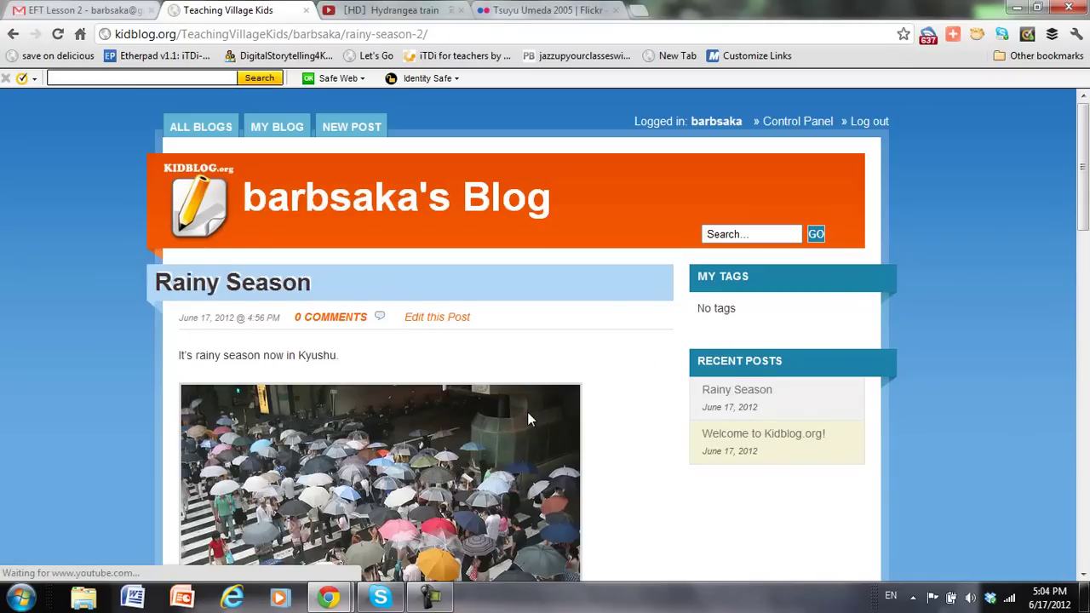
{"action": "scroll", "coordinate": [527, 413], "scroll_direction": "down", "scroll_amount": 1}
{"action": "scroll", "coordinate": [527, 425], "scroll_direction": "down", "scroll_amount": 3}
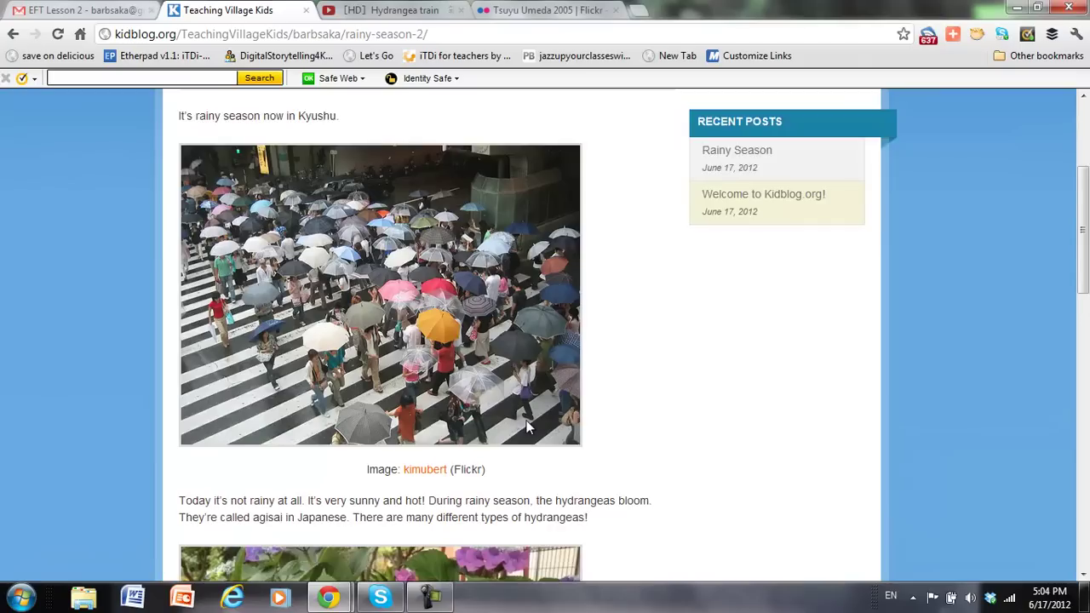
{"action": "scroll", "coordinate": [527, 426], "scroll_direction": "down", "scroll_amount": 6}
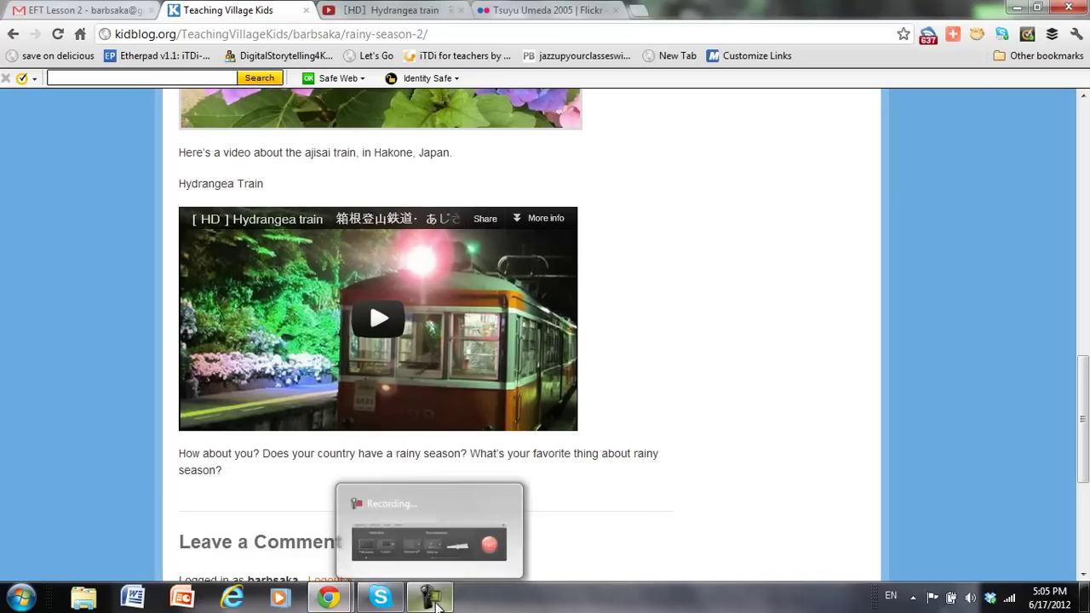
{"action": "scroll", "coordinate": [599, 401], "scroll_direction": "up", "scroll_amount": 3}
{"action": "scroll", "coordinate": [599, 401], "scroll_direction": "up", "scroll_amount": 7}
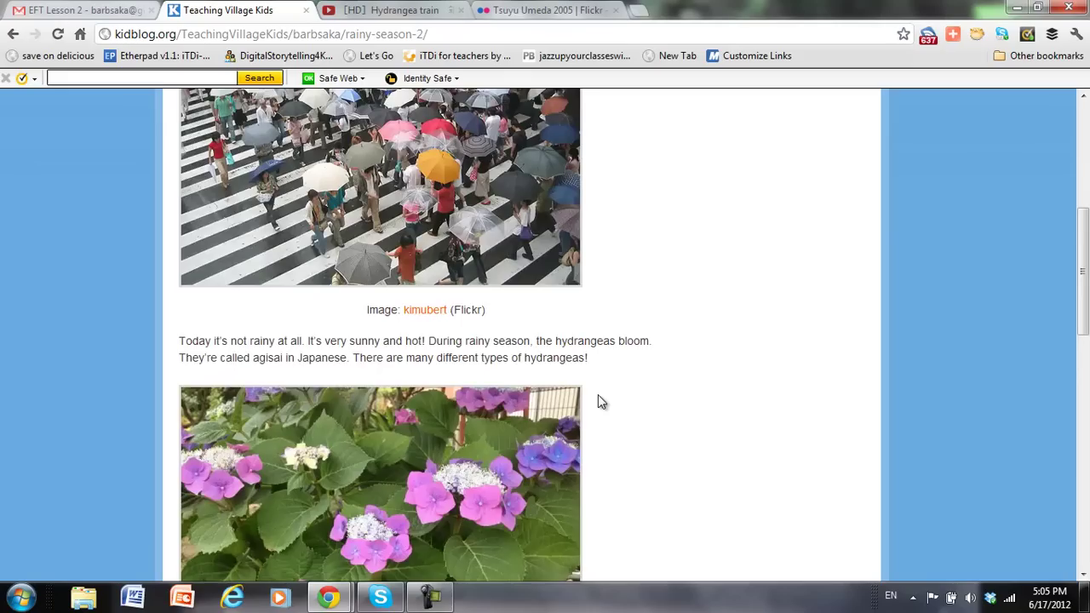
{"action": "scroll", "coordinate": [599, 401], "scroll_direction": "down", "scroll_amount": 5}
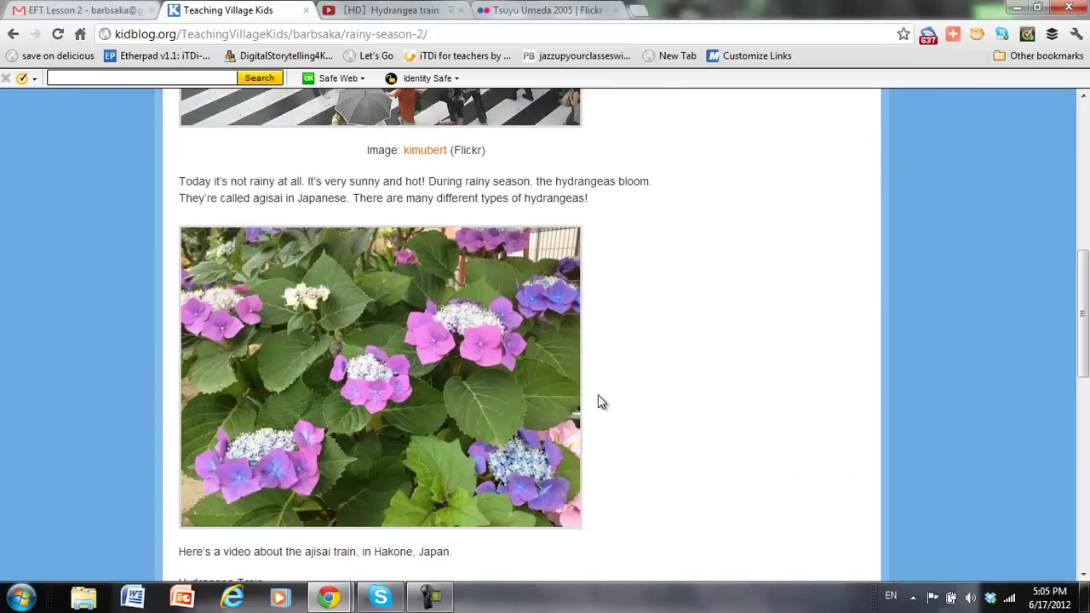
{"action": "scroll", "coordinate": [599, 401], "scroll_direction": "down", "scroll_amount": 5}
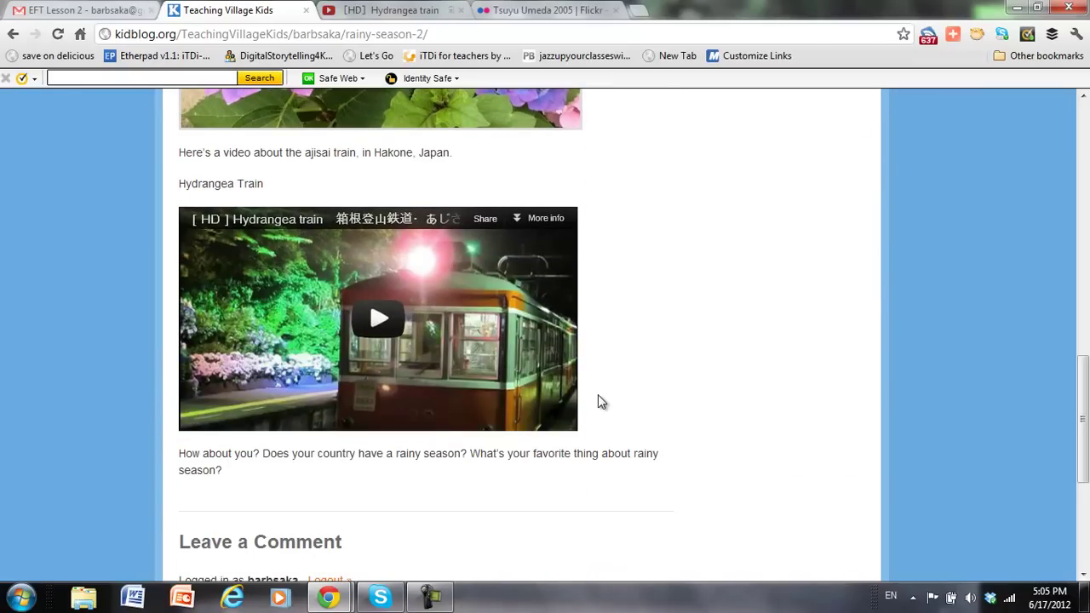